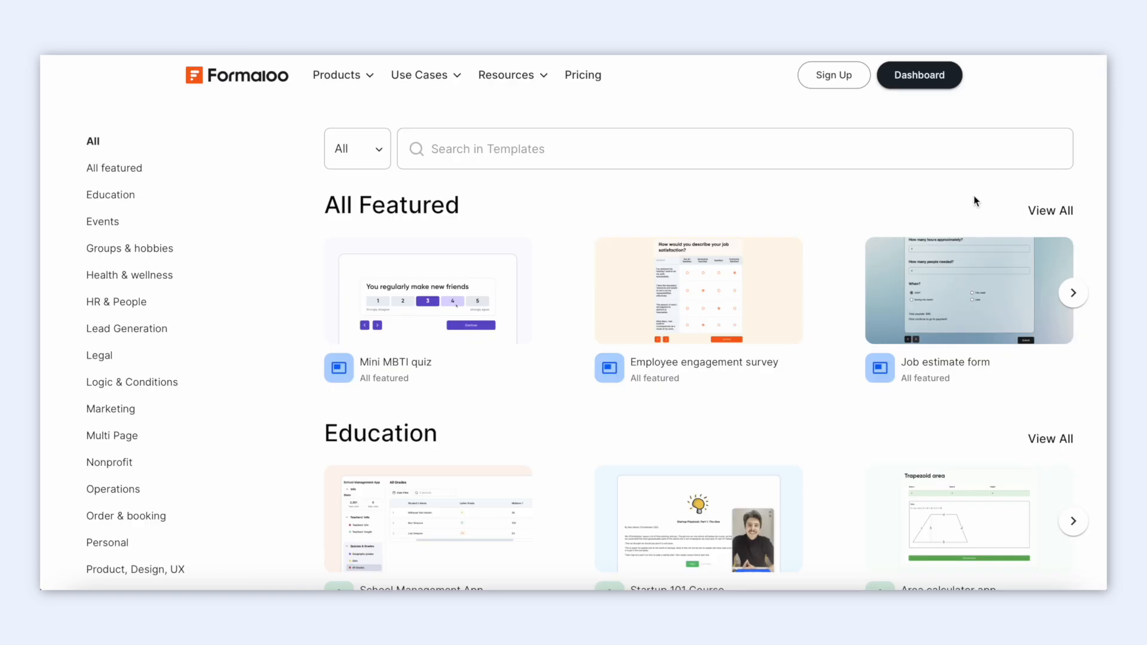
Search the templates for "define your spirit animal" and use the "Ready to define Your Spirit Animal?" template
{"action": "type", "text": "define your spirit animal"}
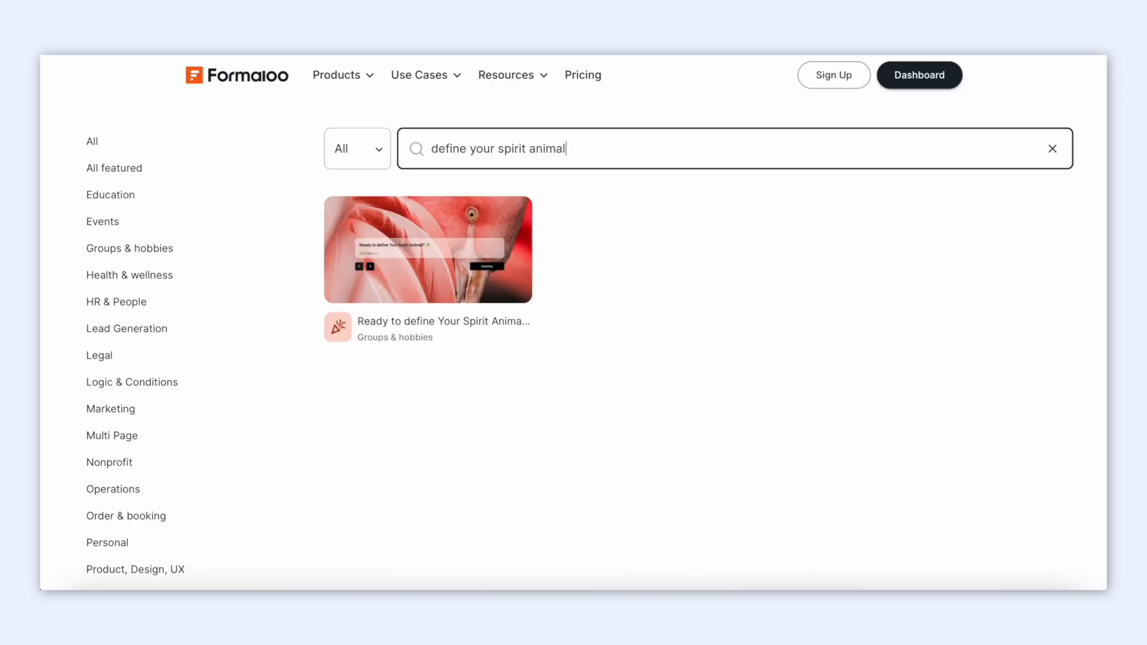
{"action": "left_click", "coordinate": [359, 284]}
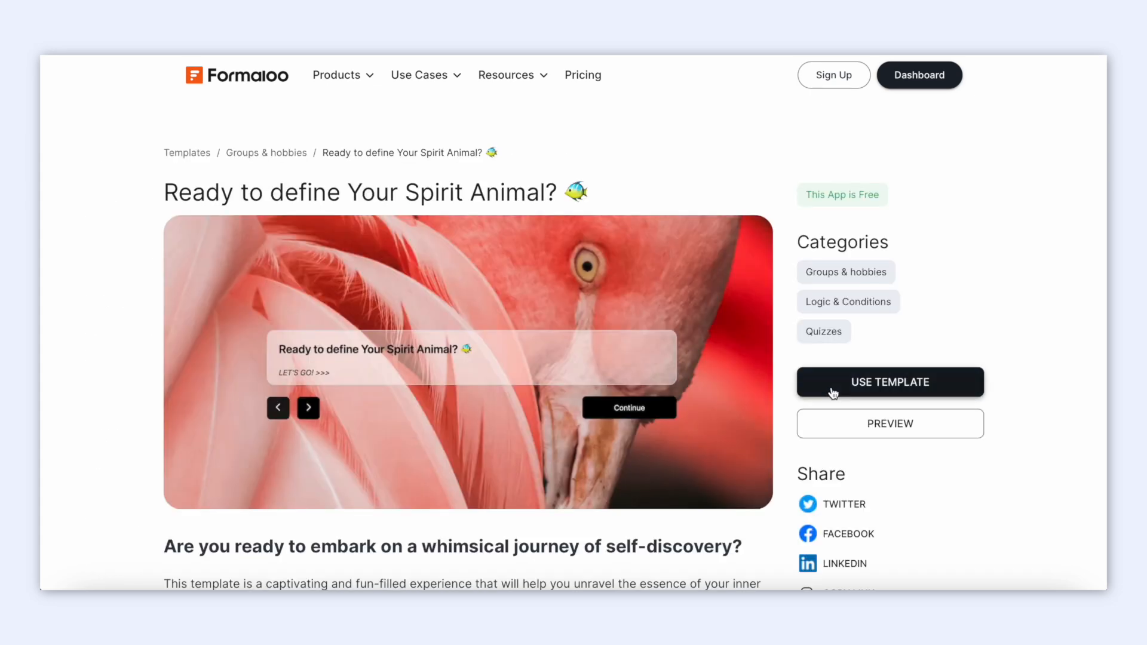
{"action": "left_click", "coordinate": [841, 393]}
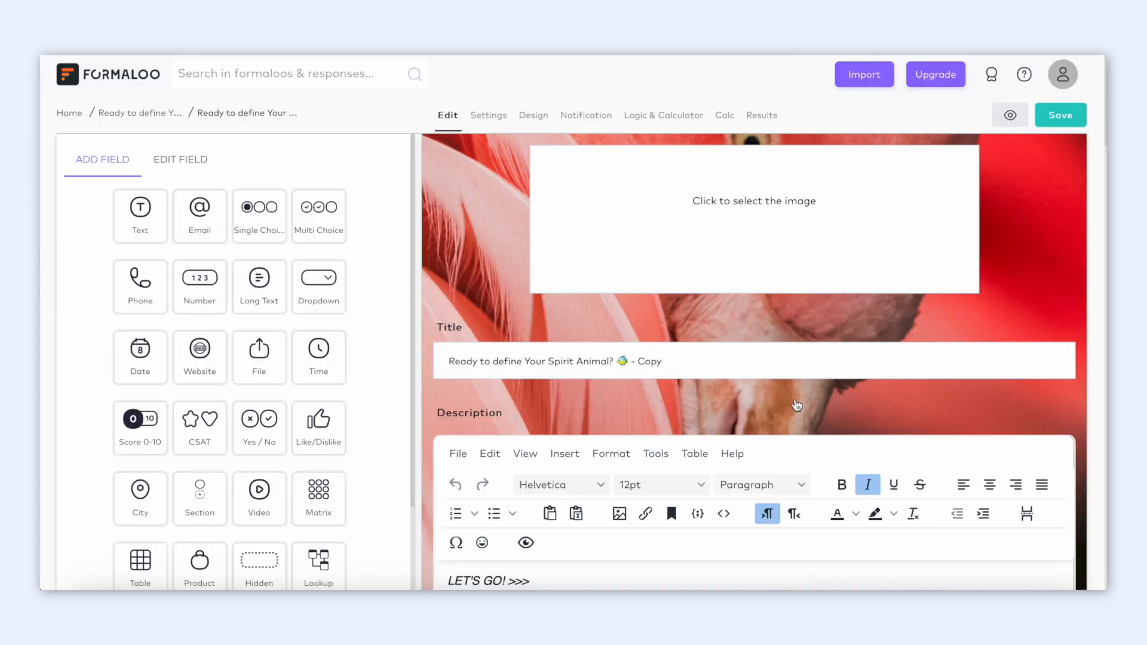
Preview the quiz, go through its questions to the last one, and submit it to see the result
{"action": "left_click", "coordinate": [1013, 119]}
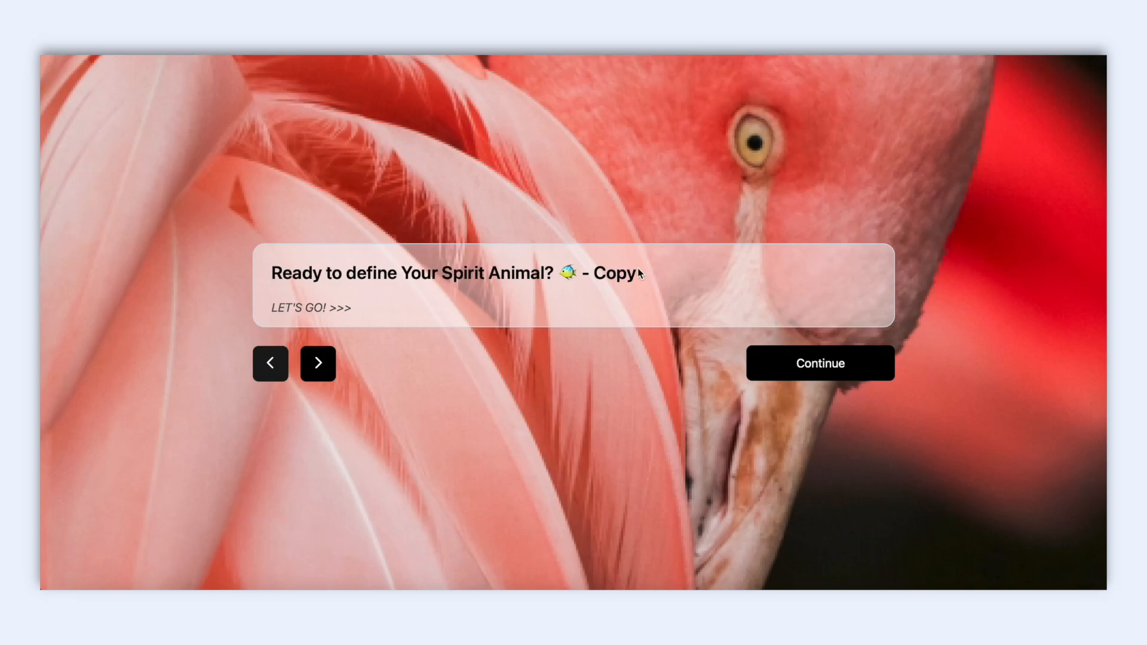
{"action": "left_click", "coordinate": [318, 363]}
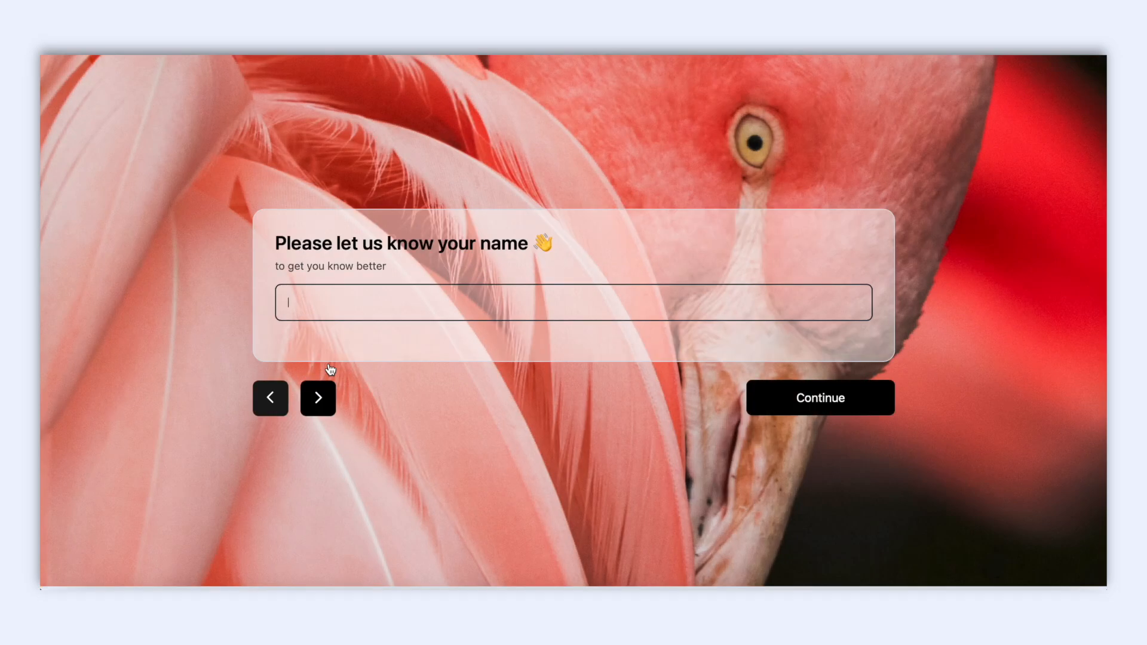
{"action": "left_click", "coordinate": [328, 394]}
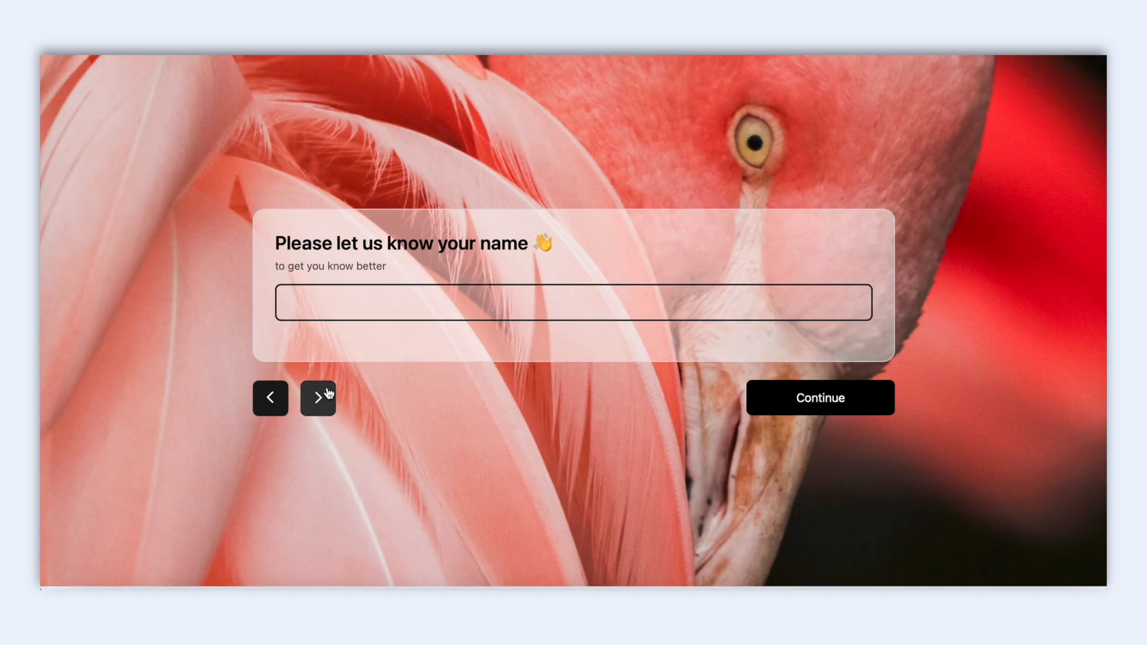
{"action": "left_click", "coordinate": [327, 393]}
{"action": "left_click", "coordinate": [340, 332]}
{"action": "left_click", "coordinate": [329, 389]}
{"action": "left_click", "coordinate": [338, 381]}
{"action": "left_click", "coordinate": [330, 387]}
{"action": "left_click", "coordinate": [332, 384]}
{"action": "left_click", "coordinate": [331, 387]}
{"action": "left_click", "coordinate": [333, 382]}
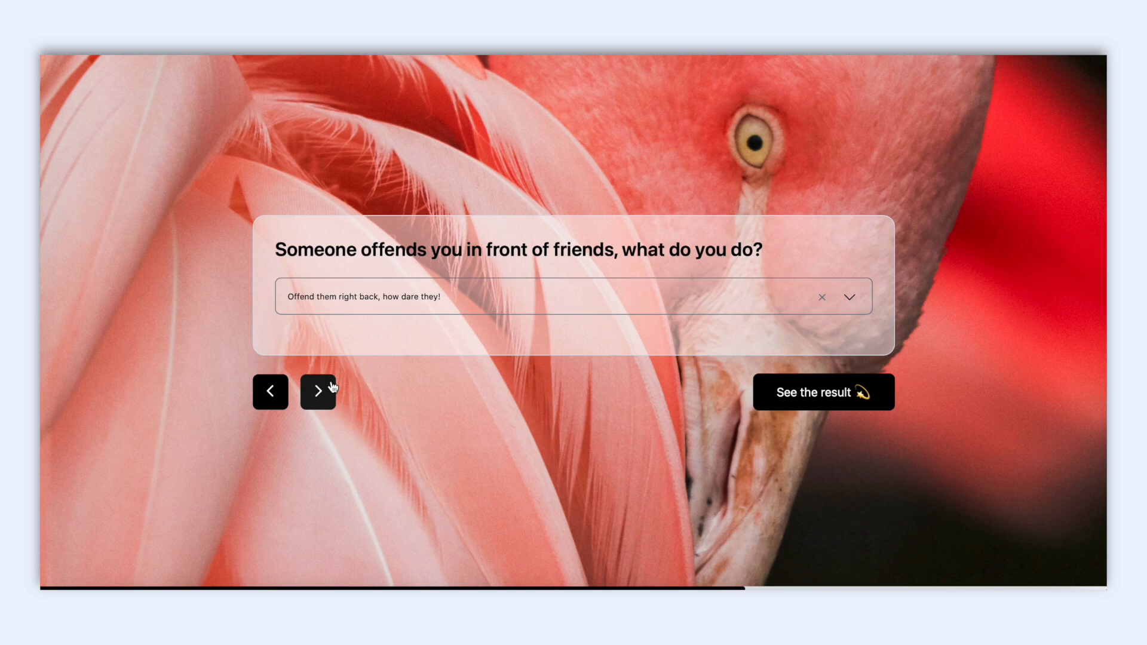
{"action": "left_click", "coordinate": [863, 395]}
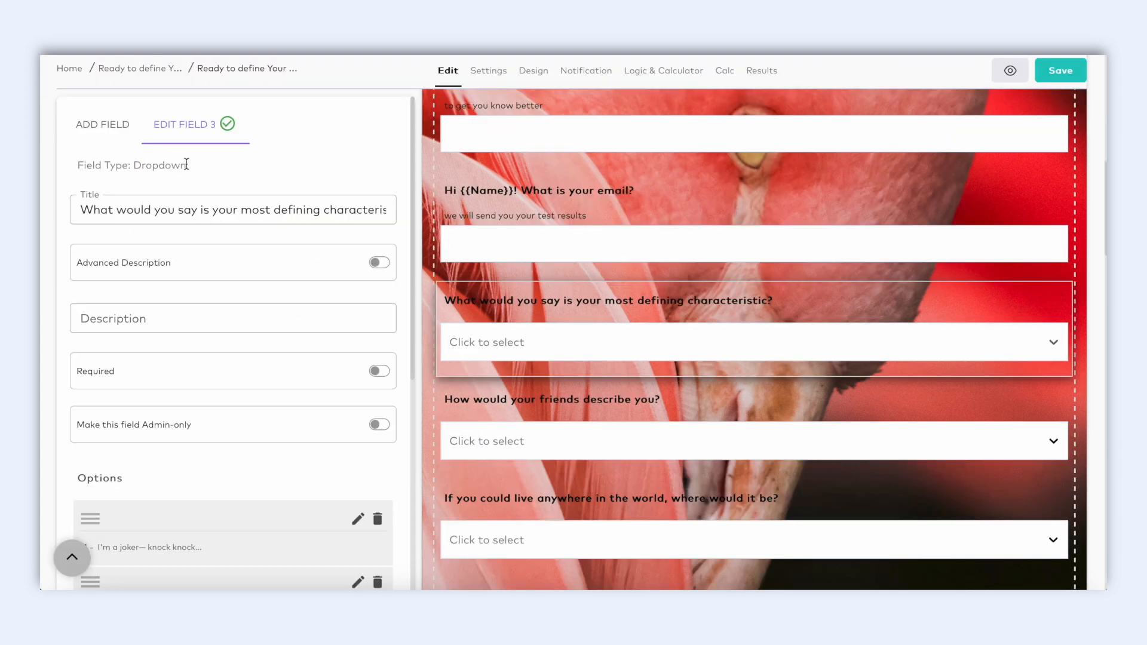
Examine the field type, title and answer options of the "What would you say is your most defining characteristic?" question
{"action": "left_click_drag", "start_coordinate": [186, 165], "coordinate": [135, 168]}
{"action": "left_click", "coordinate": [267, 220]}
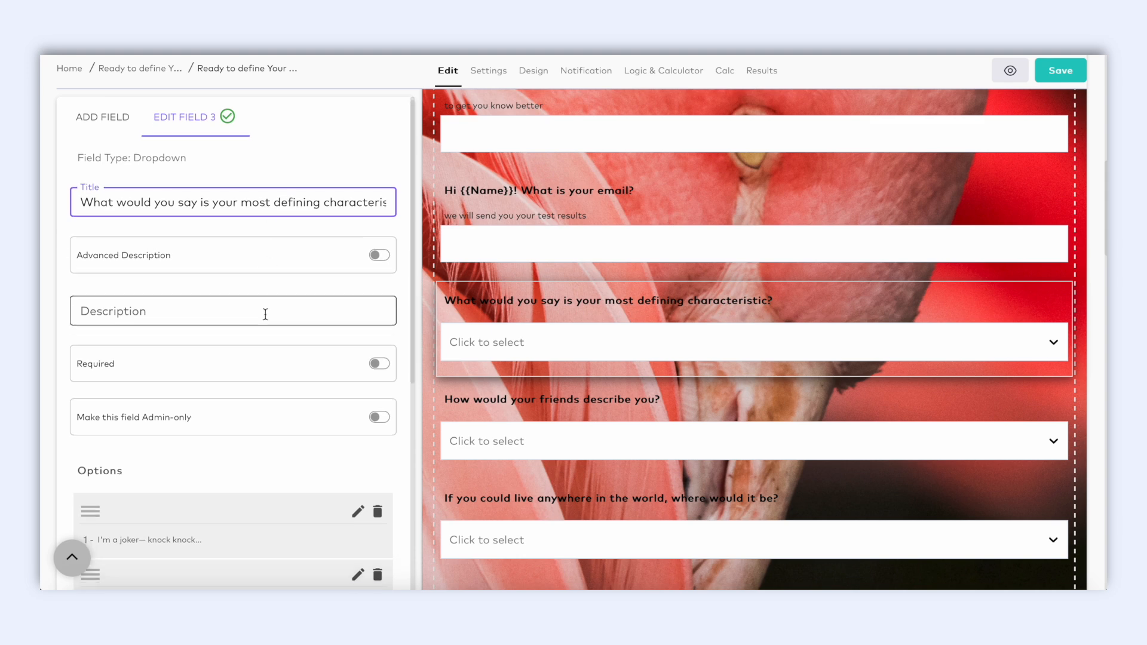
{"action": "scroll", "coordinate": [264, 313], "scroll_direction": "down", "scroll_amount": 5}
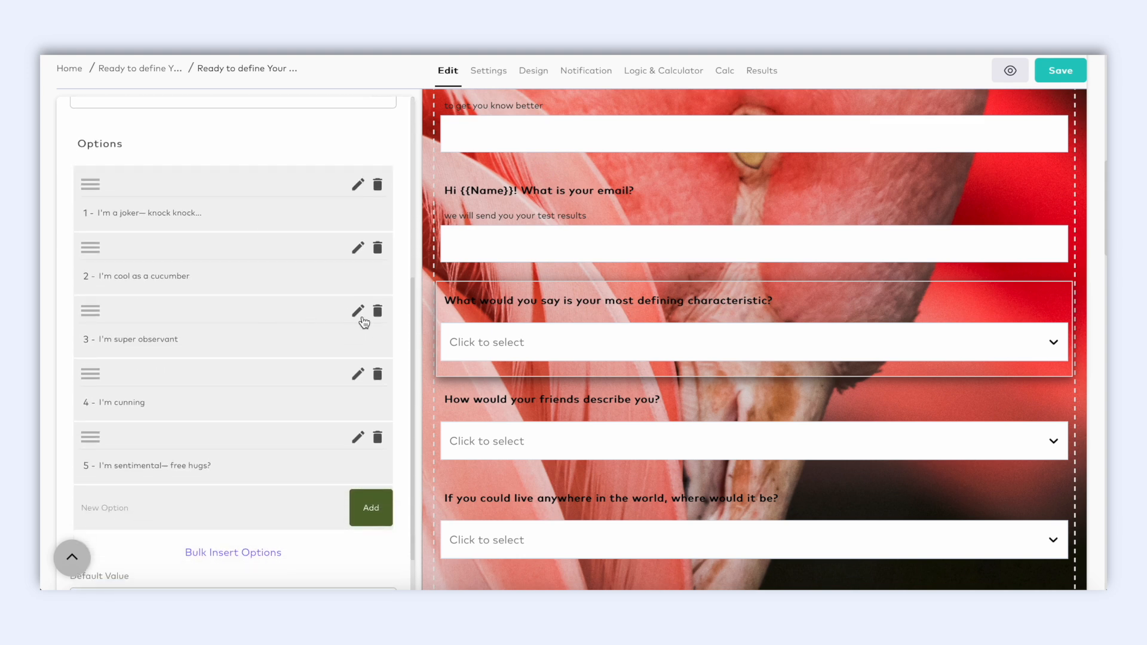
{"action": "left_click", "coordinate": [358, 316]}
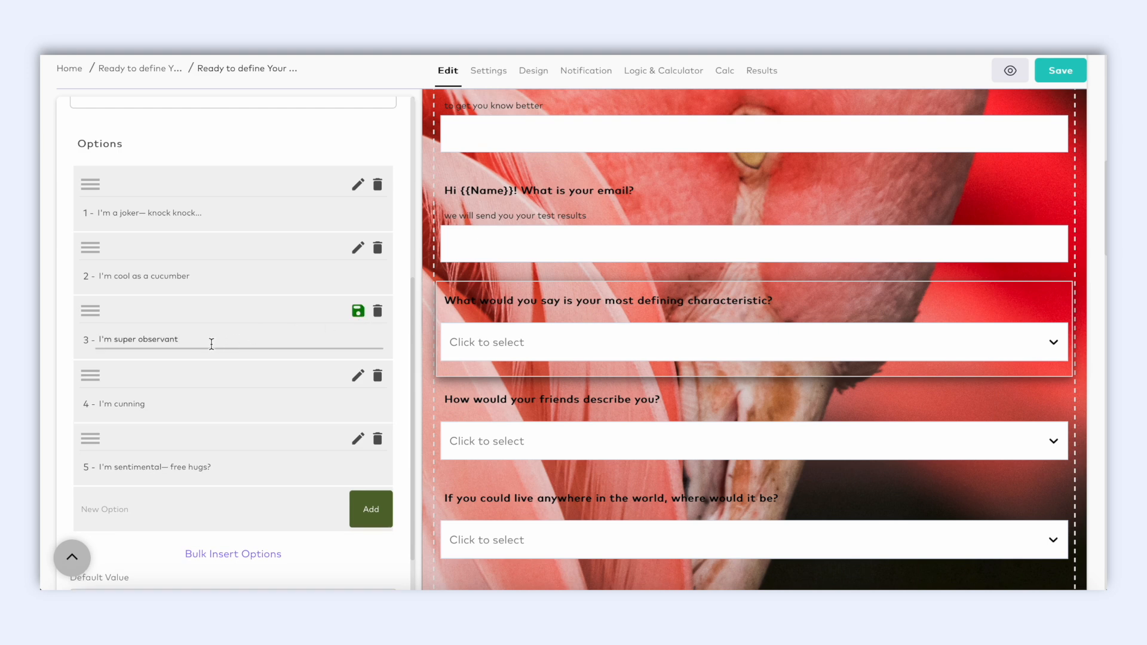
{"action": "scroll", "coordinate": [140, 242], "scroll_direction": "up", "scroll_amount": 1}
{"action": "scroll", "coordinate": [140, 242], "scroll_direction": "up", "scroll_amount": 5}
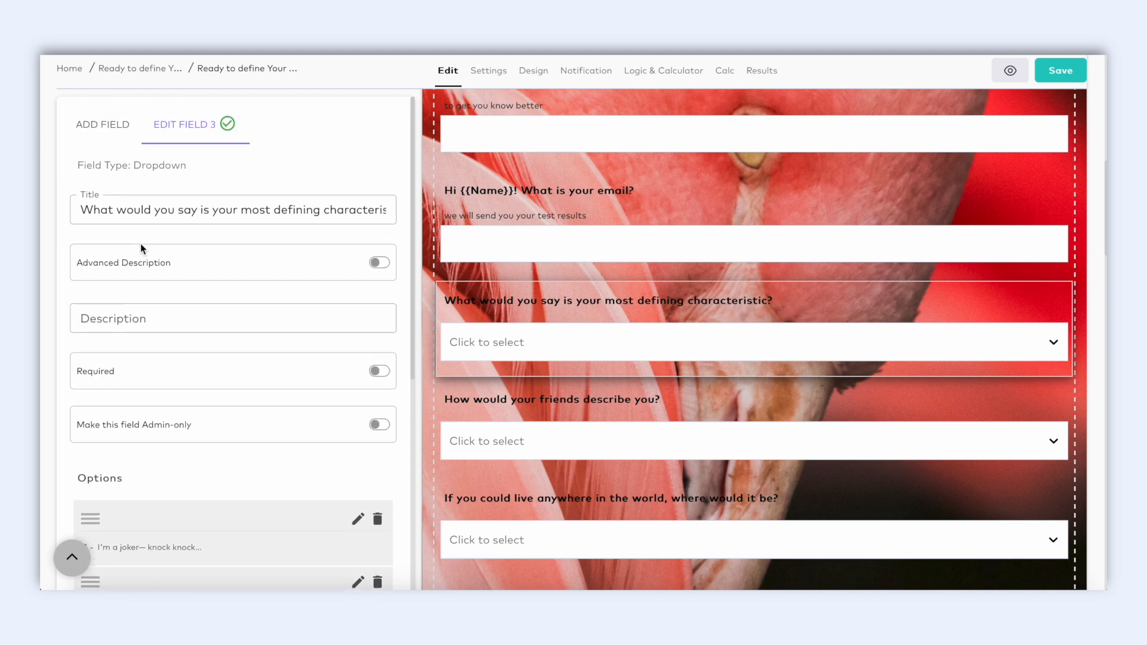
Find the Variable field type and examine the "A horse" variable's title, default value and ID
{"action": "left_click", "coordinate": [112, 126]}
{"action": "scroll", "coordinate": [80, 325], "scroll_direction": "down", "scroll_amount": 3}
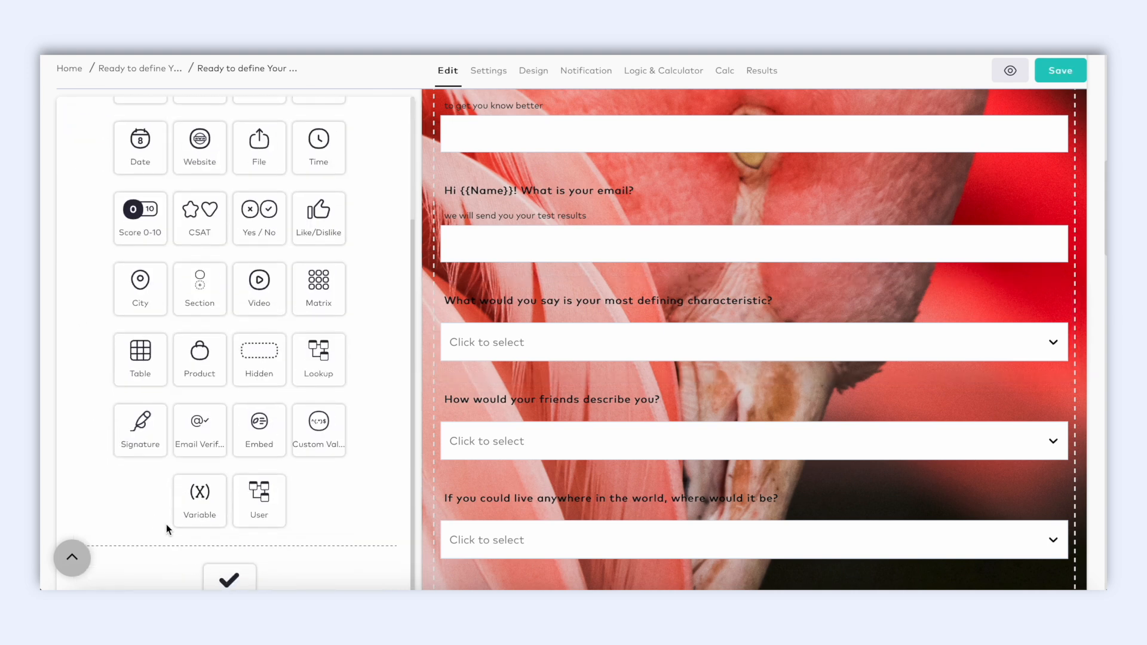
{"action": "left_click", "coordinate": [191, 517]}
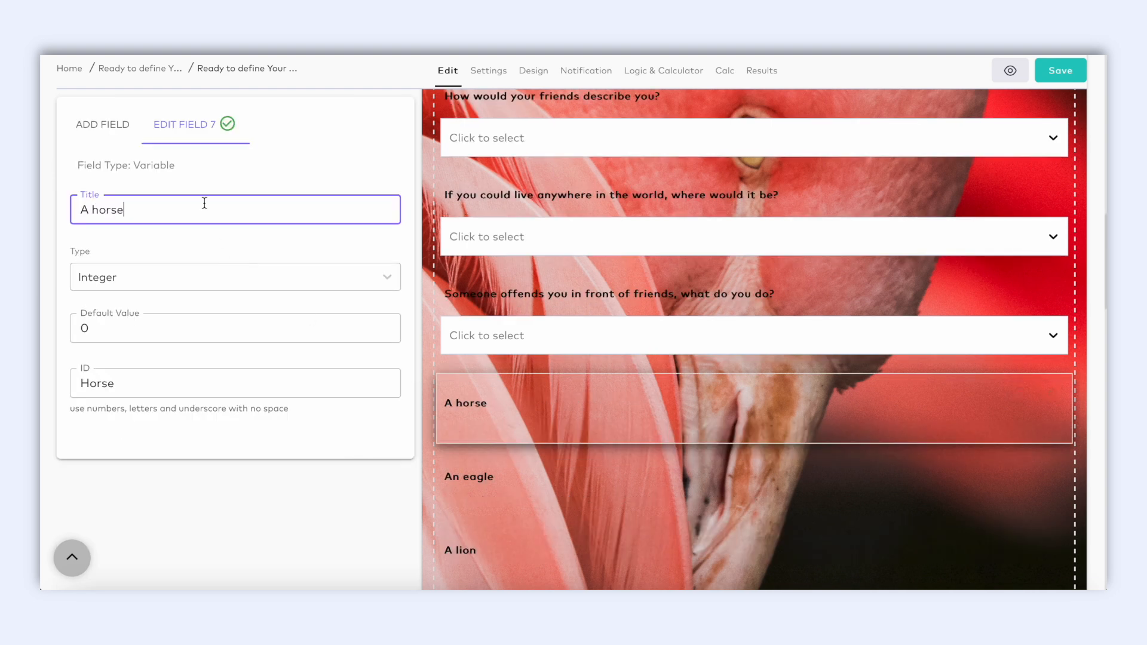
{"action": "left_click_drag", "start_coordinate": [179, 166], "coordinate": [134, 167]}
{"action": "left_click", "coordinate": [177, 212]}
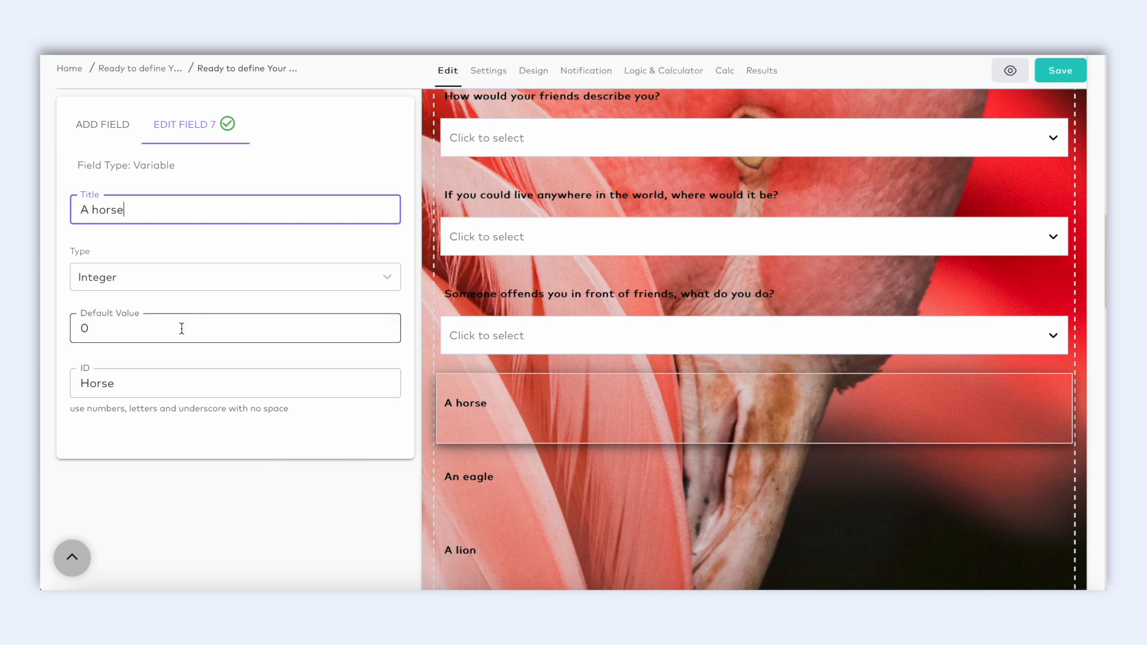
{"action": "left_click", "coordinate": [165, 337]}
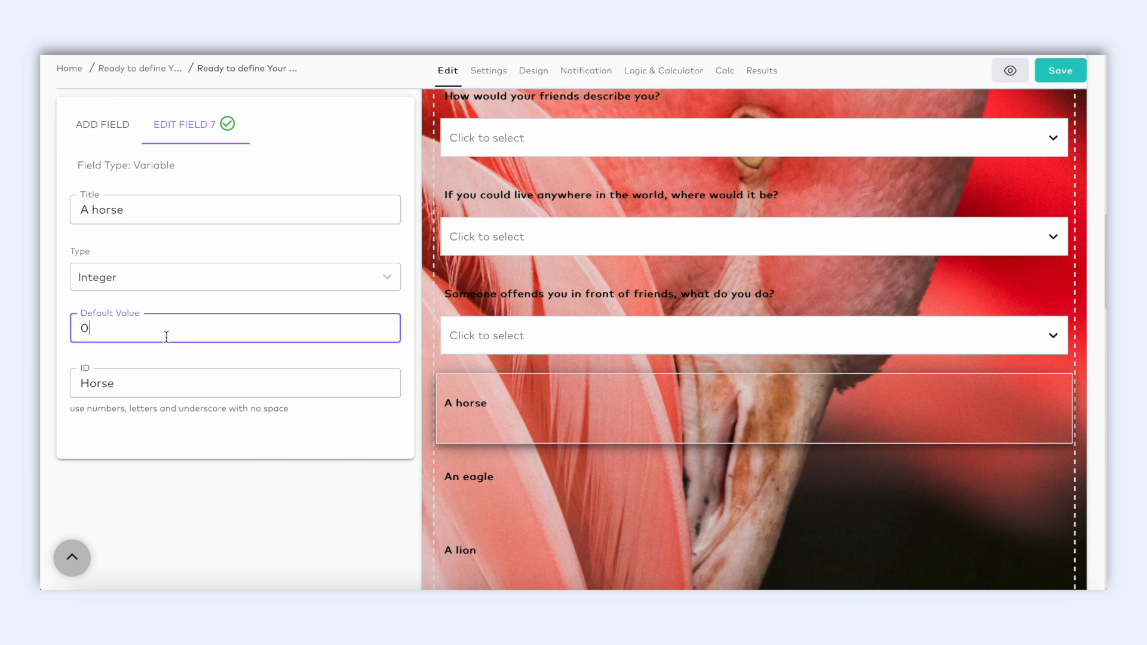
{"action": "left_click", "coordinate": [163, 382]}
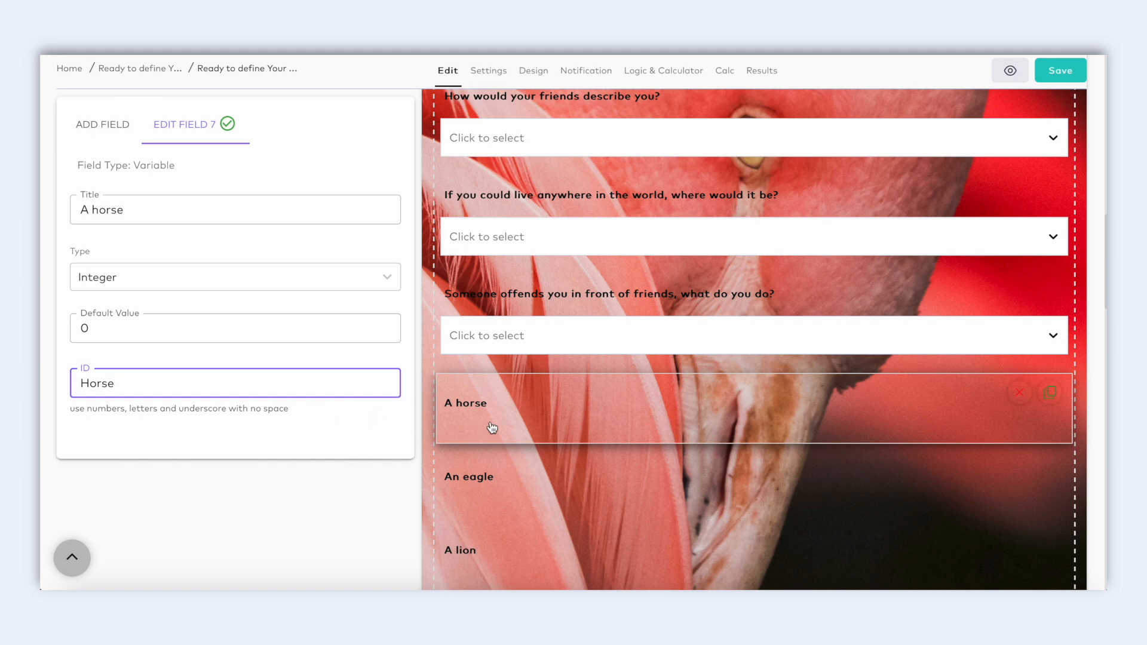
Look through the default success page and the additional success pages for the horse, eagle, lion and fox
{"action": "scroll", "coordinate": [491, 427], "scroll_direction": "down", "scroll_amount": 3}
{"action": "scroll", "coordinate": [492, 427], "scroll_direction": "down", "scroll_amount": 10}
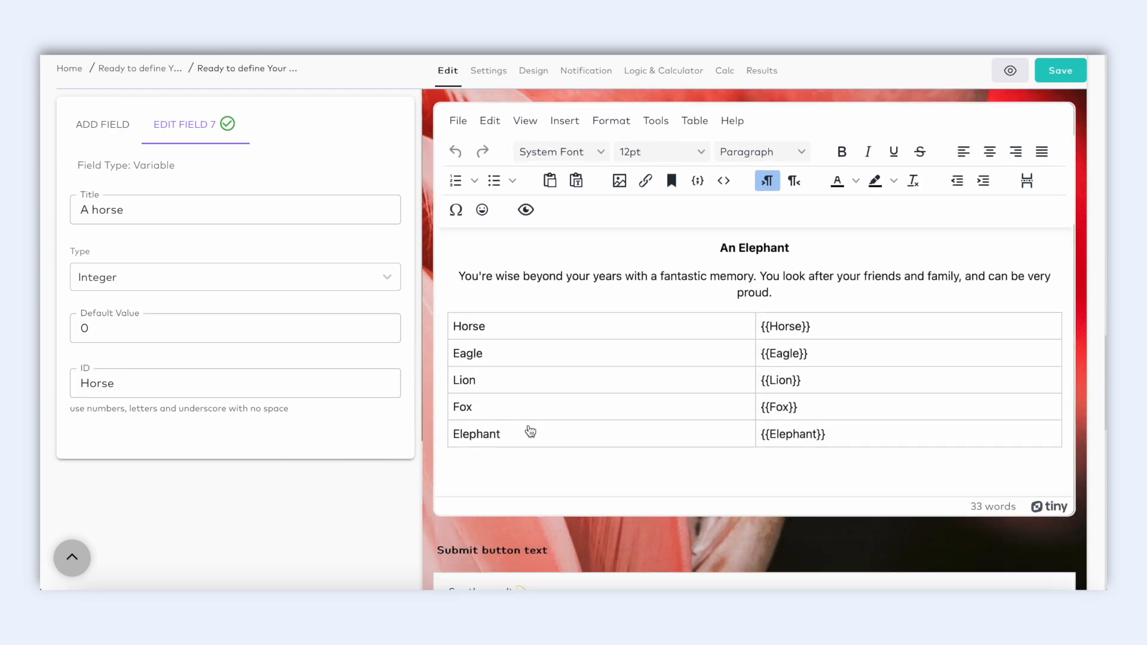
{"action": "scroll", "coordinate": [526, 433], "scroll_direction": "down", "scroll_amount": 1}
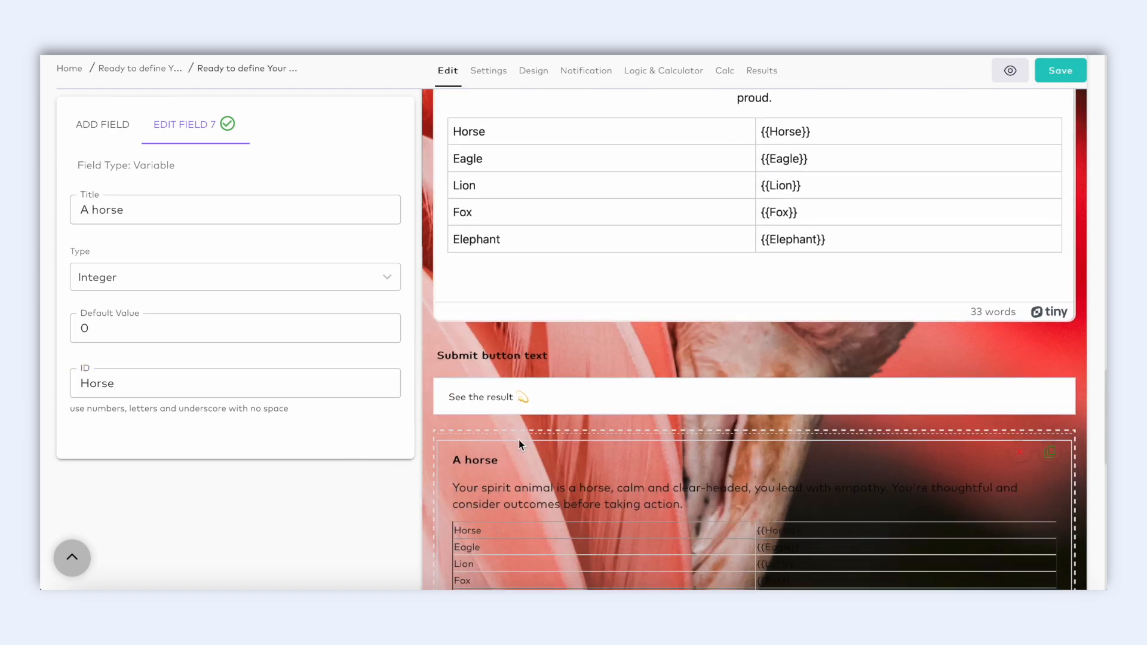
{"action": "left_click", "coordinate": [520, 448]}
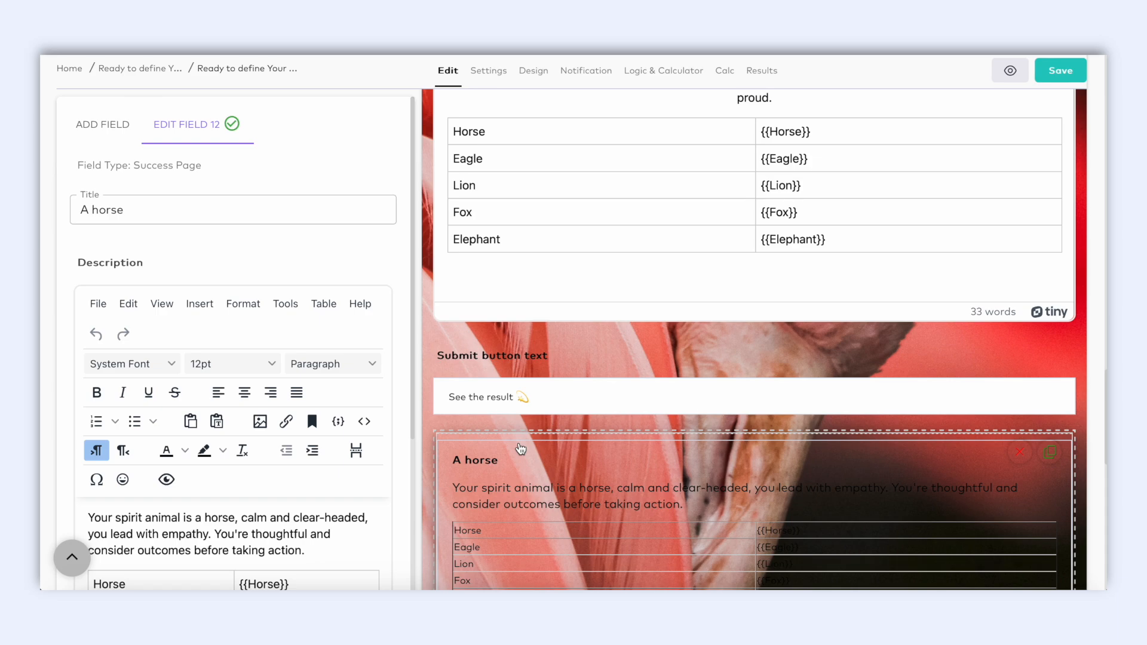
{"action": "scroll", "coordinate": [520, 448], "scroll_direction": "down", "scroll_amount": 4}
{"action": "left_click", "coordinate": [520, 449]}
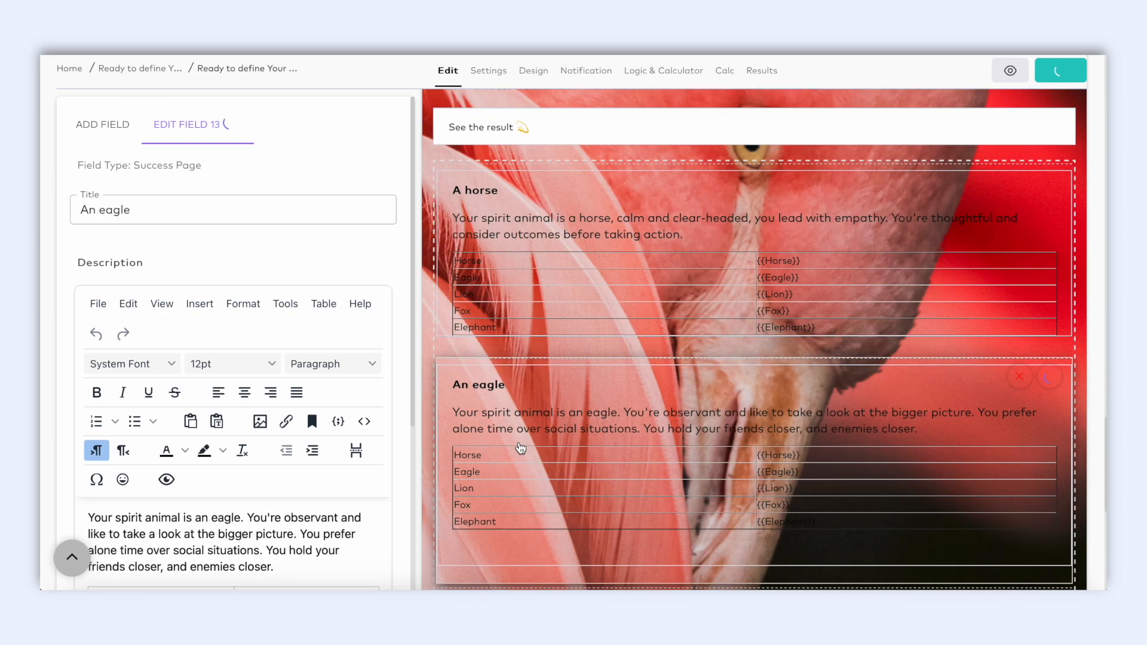
{"action": "scroll", "coordinate": [520, 448], "scroll_direction": "down", "scroll_amount": 4}
{"action": "left_click", "coordinate": [520, 449]}
{"action": "scroll", "coordinate": [520, 448], "scroll_direction": "down", "scroll_amount": 2}
{"action": "left_click", "coordinate": [521, 449]}
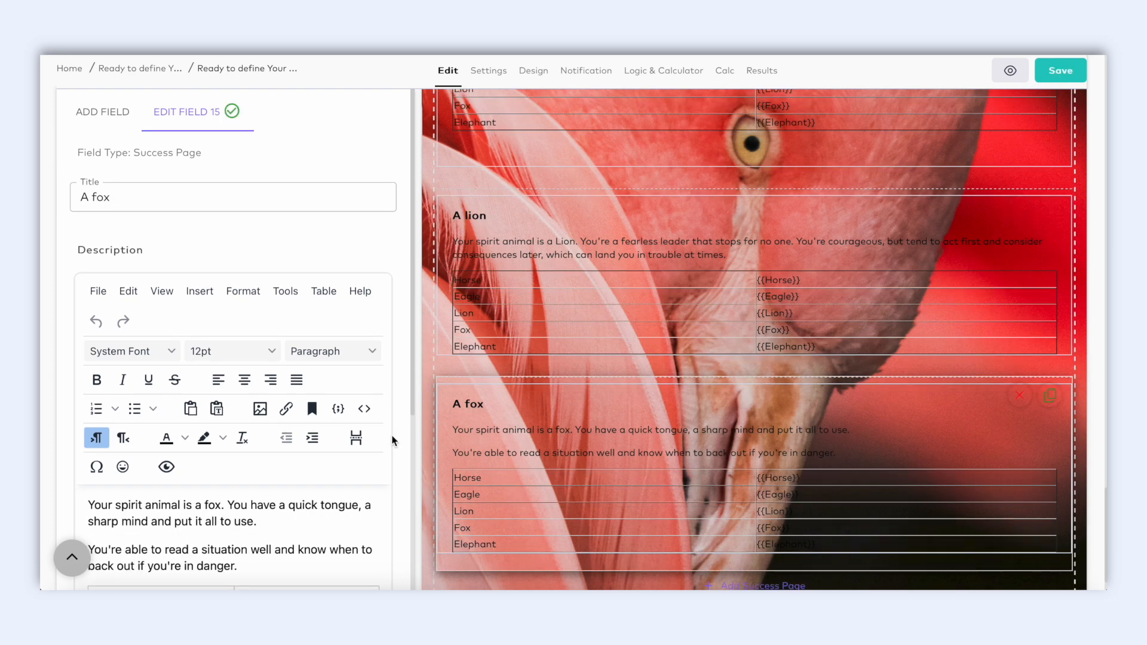
Examine the fox success page's description and variable table, and compare them with the default "An Elephant" success page
{"action": "scroll", "coordinate": [304, 427], "scroll_direction": "down", "scroll_amount": 4}
{"action": "scroll", "coordinate": [304, 427], "scroll_direction": "down", "scroll_amount": 1}
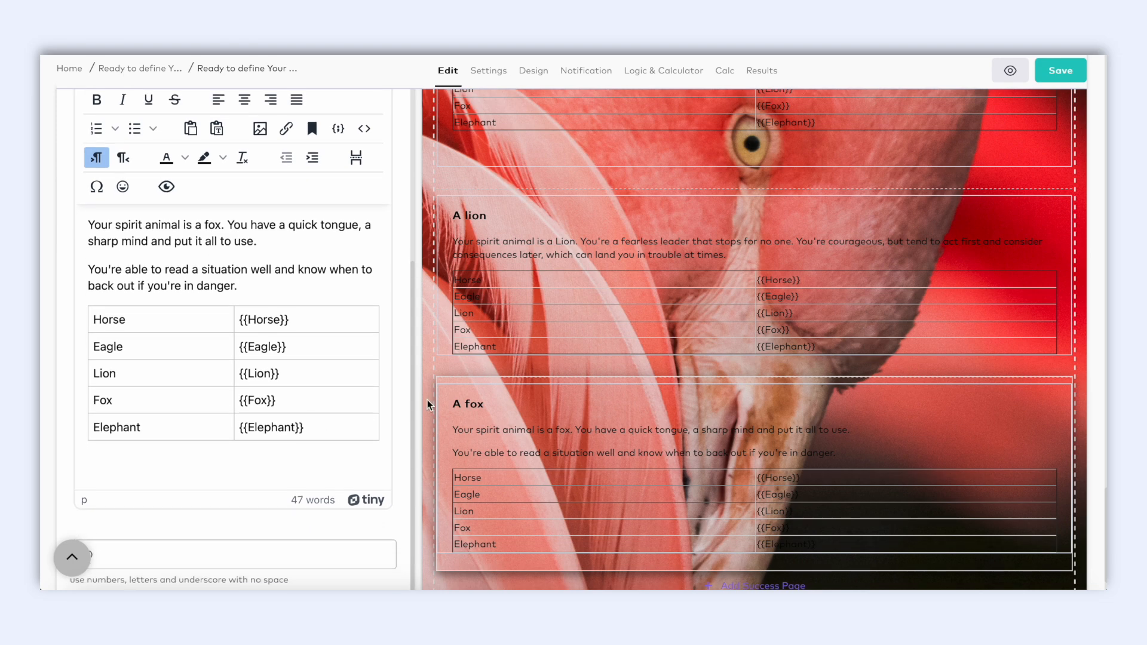
{"action": "scroll", "coordinate": [514, 380], "scroll_direction": "down", "scroll_amount": 1}
{"action": "scroll", "coordinate": [515, 381], "scroll_direction": "up", "scroll_amount": 1}
{"action": "scroll", "coordinate": [516, 381], "scroll_direction": "up", "scroll_amount": 12}
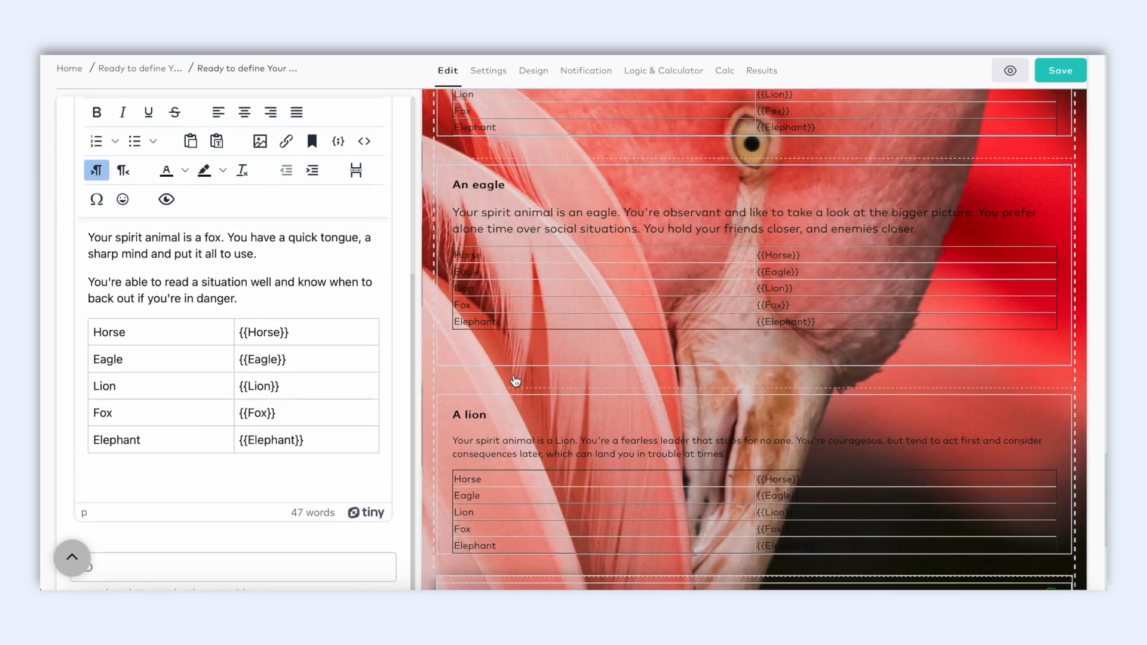
{"action": "left_click", "coordinate": [543, 357]}
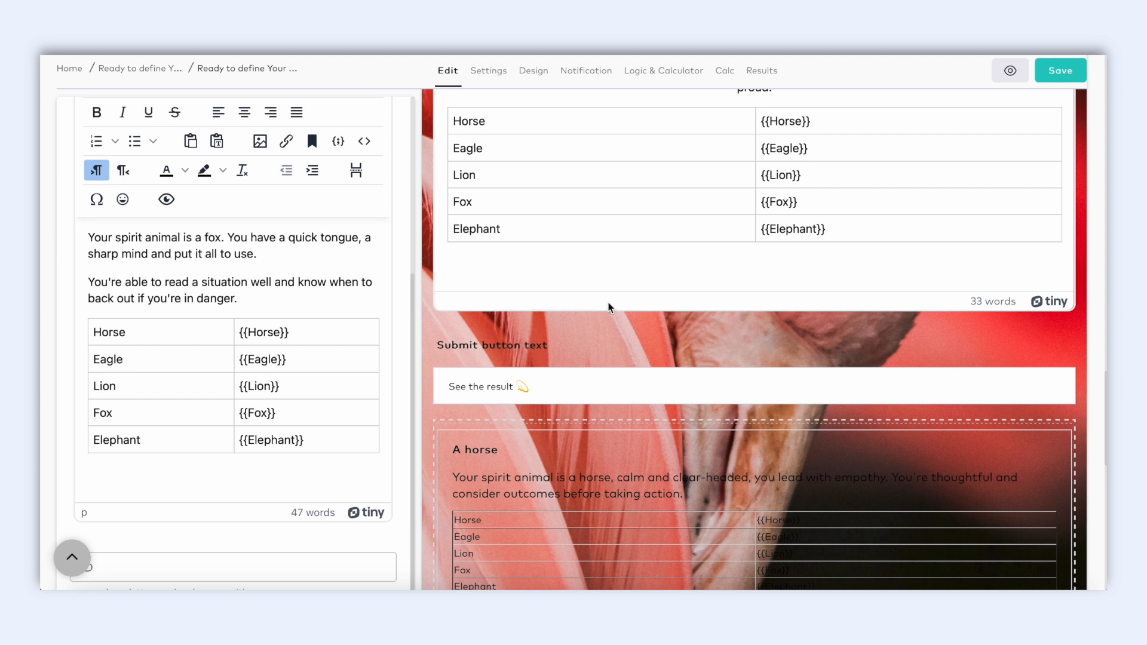
{"action": "scroll", "coordinate": [653, 239], "scroll_direction": "up", "scroll_amount": 1}
{"action": "scroll", "coordinate": [653, 239], "scroll_direction": "up", "scroll_amount": 1}
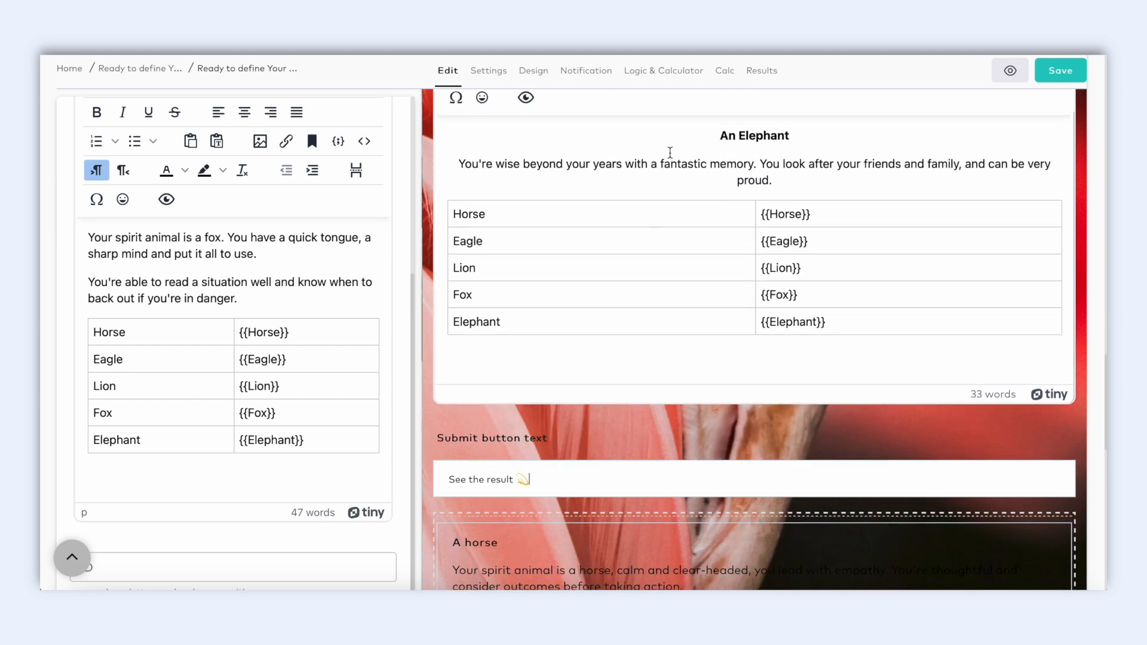
Open the form's advanced logic and find the conditions of question 3 about the most defining characteristic
{"action": "left_click", "coordinate": [657, 76]}
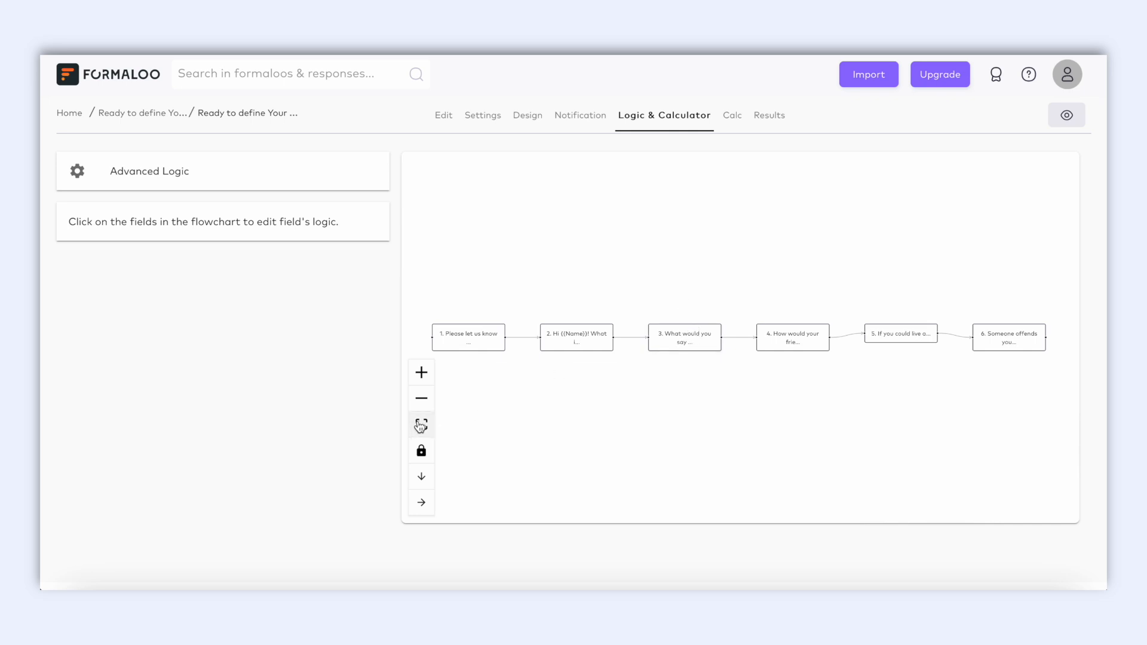
{"action": "left_click", "coordinate": [421, 401]}
{"action": "left_click", "coordinate": [421, 401]}
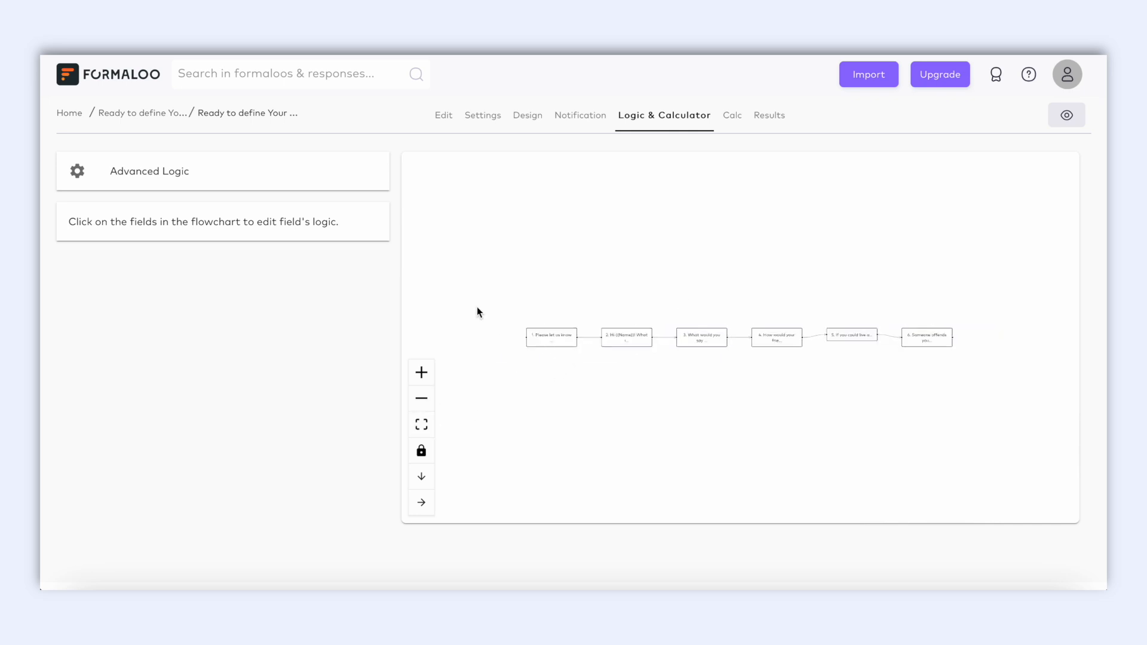
{"action": "left_click", "coordinate": [221, 184]}
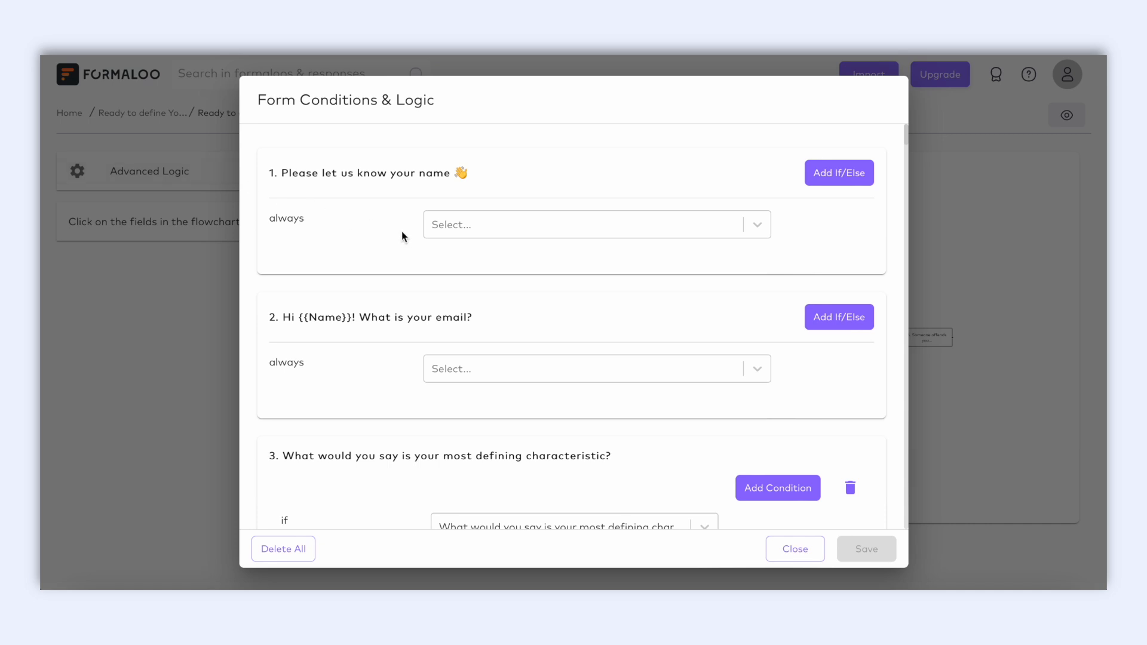
{"action": "scroll", "coordinate": [402, 235], "scroll_direction": "down", "scroll_amount": 5}
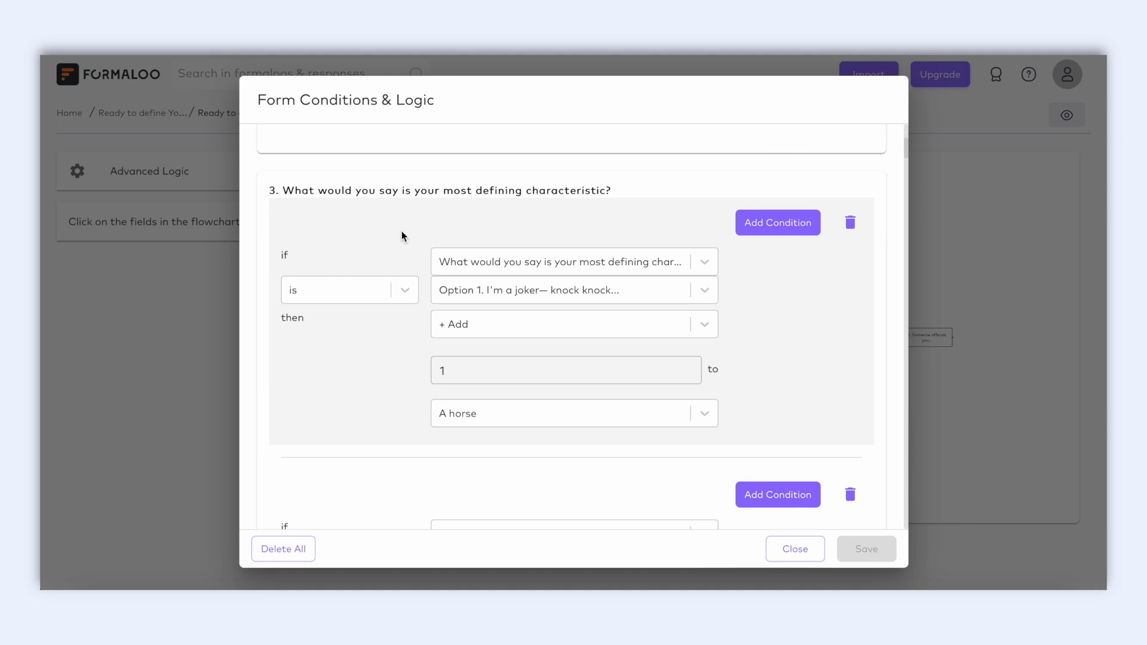
Examine the question, answer, action and target variable choices in question 3's condition for the "I'm a joker" option
{"action": "left_click", "coordinate": [705, 262]}
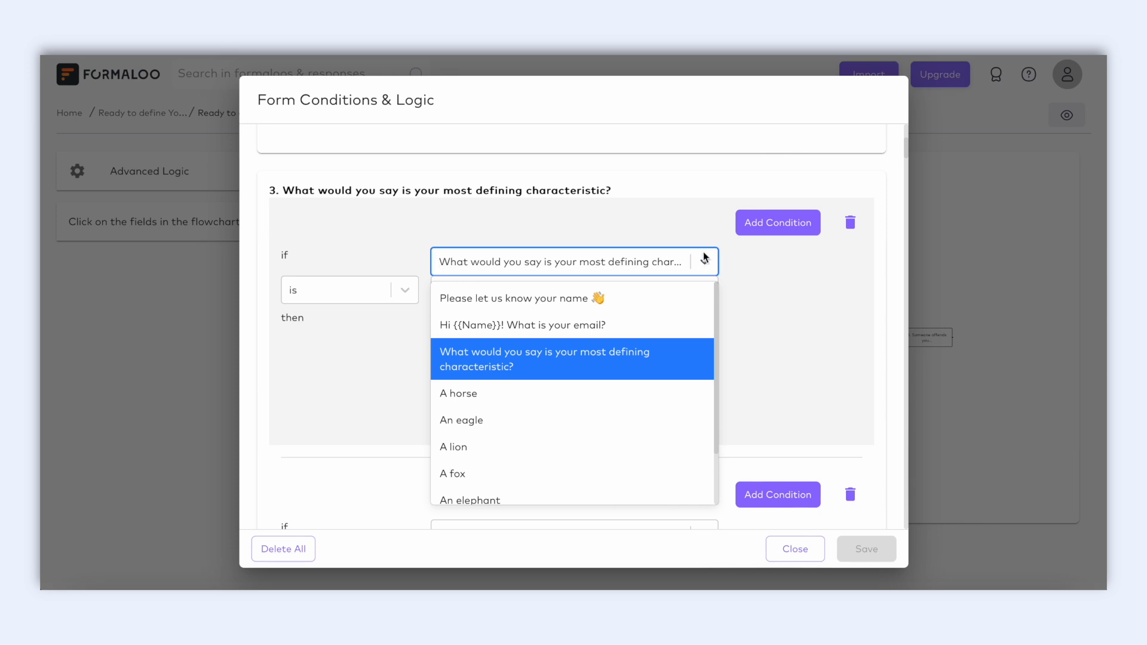
{"action": "left_click", "coordinate": [705, 263]}
{"action": "left_click", "coordinate": [708, 291]}
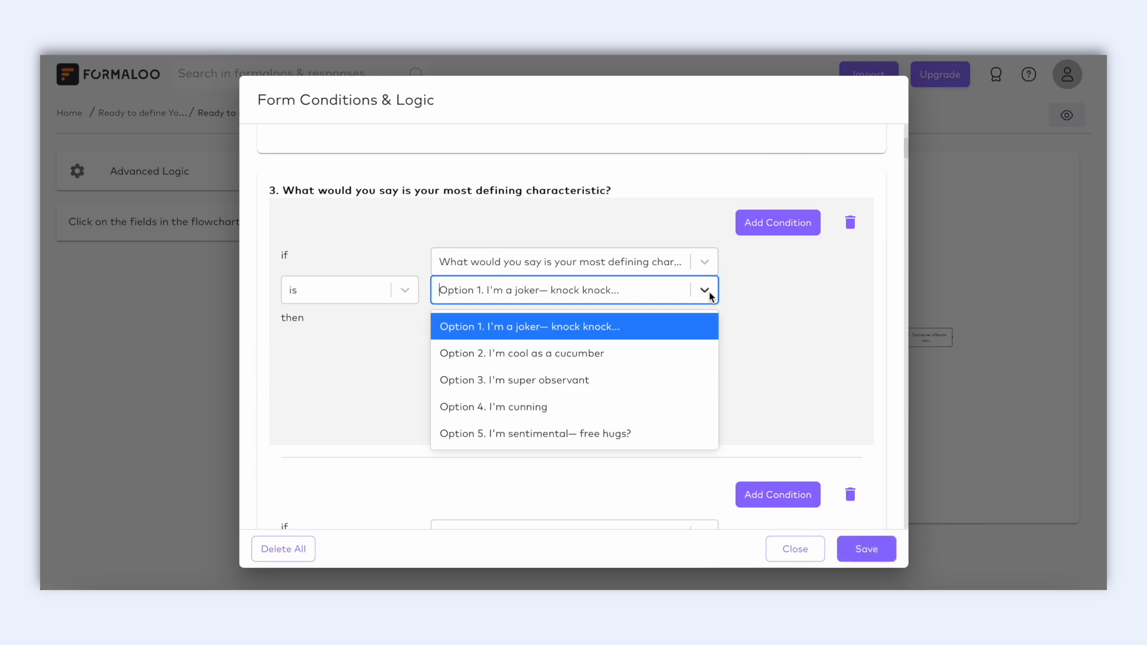
{"action": "left_click", "coordinate": [708, 291]}
{"action": "left_click", "coordinate": [707, 325]}
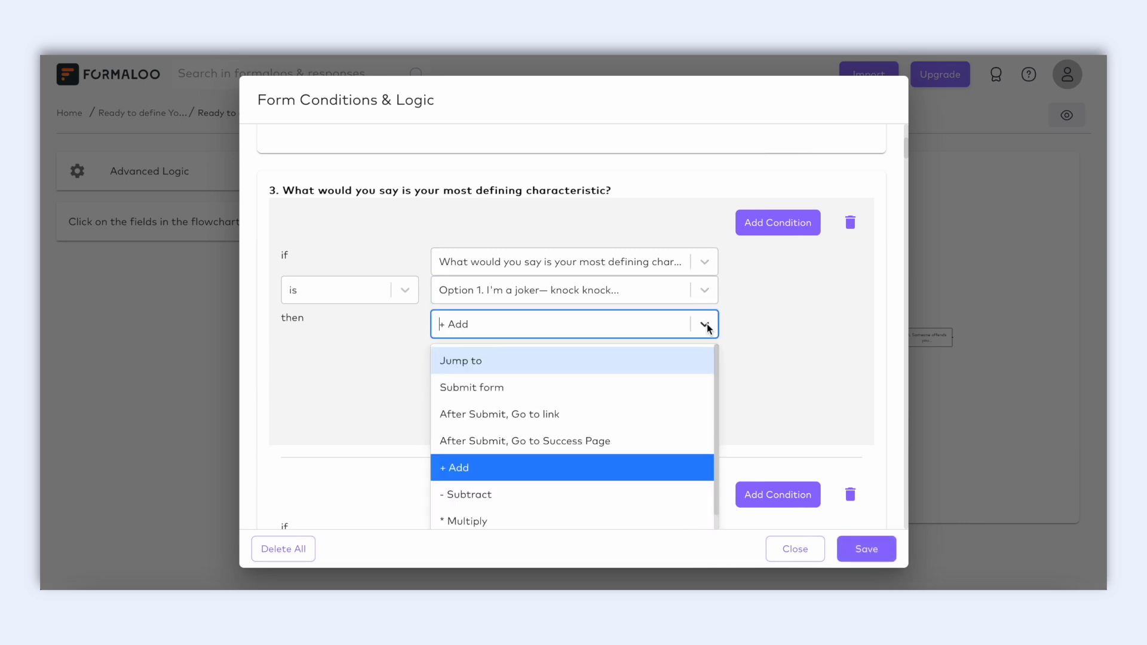
{"action": "left_click", "coordinate": [706, 328]}
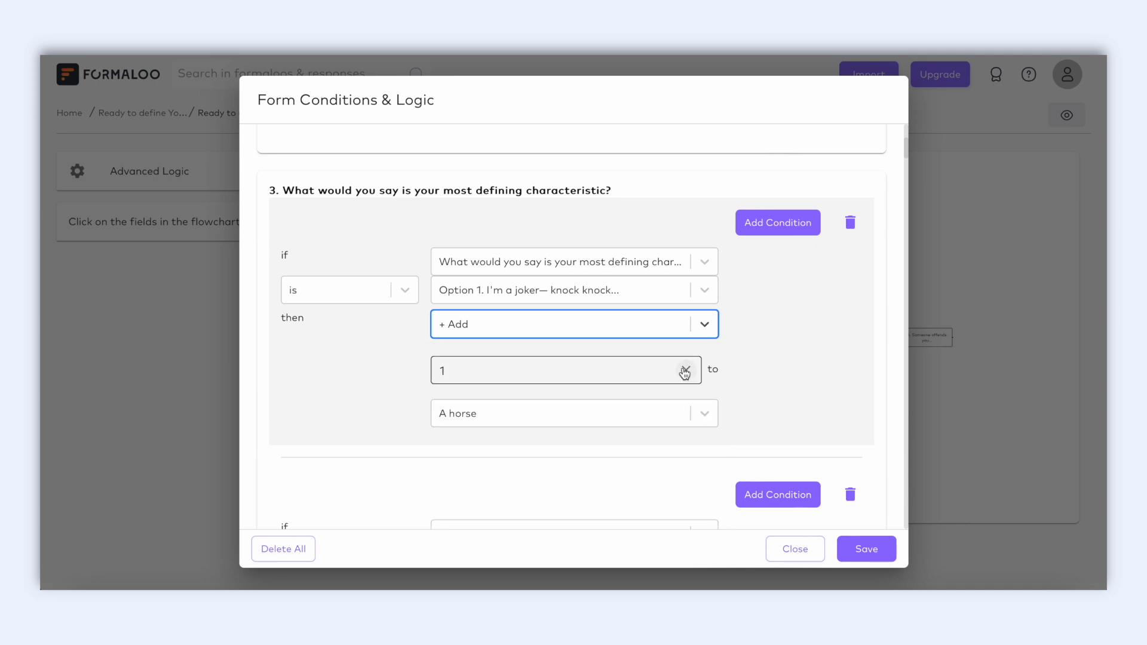
{"action": "left_click", "coordinate": [705, 423]}
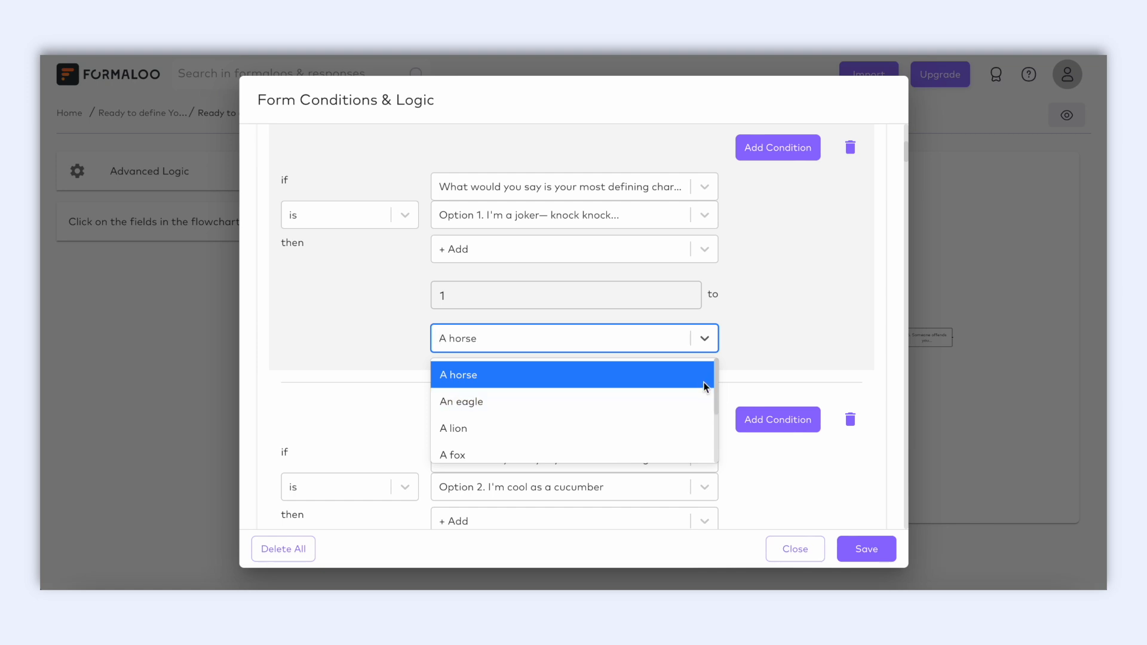
{"action": "left_click", "coordinate": [703, 380]}
Examine the question, answer, action and target variable choices in the condition for "Option 2. I'm cool as a cucumber"
{"action": "scroll", "coordinate": [702, 345], "scroll_direction": "down", "scroll_amount": 3}
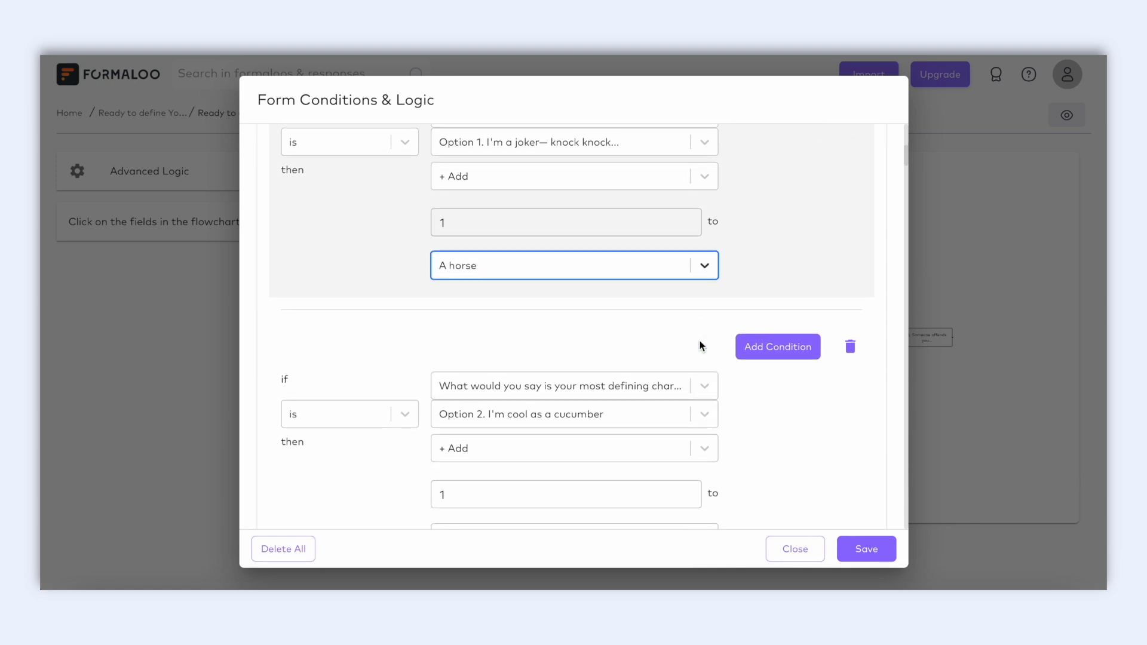
{"action": "left_click", "coordinate": [707, 256]}
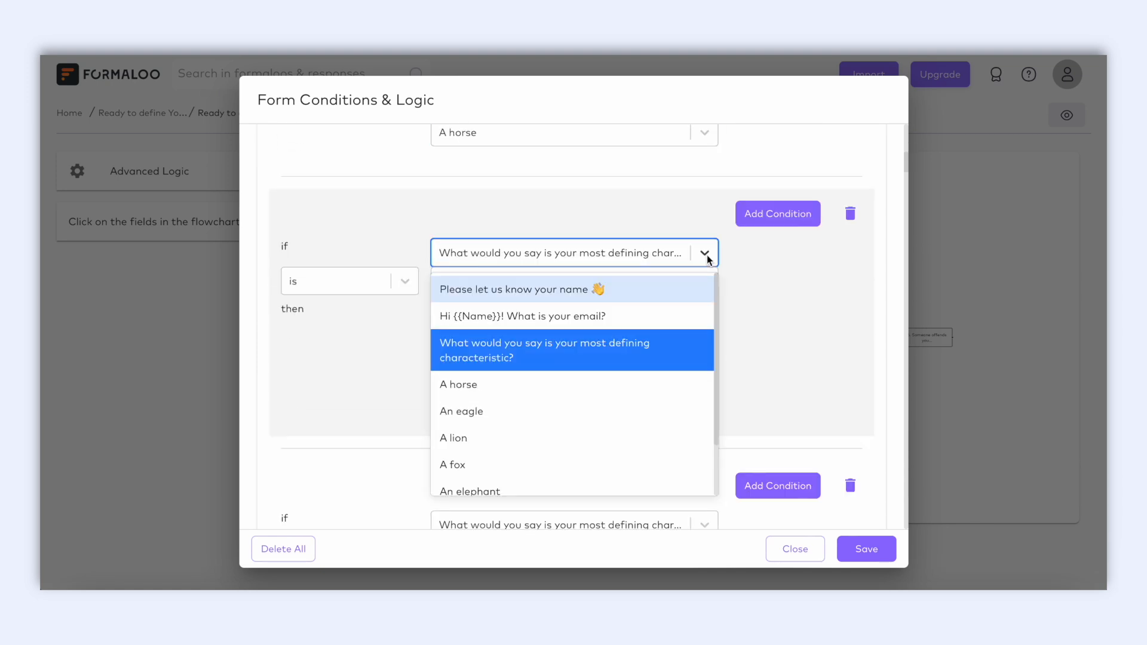
{"action": "left_click", "coordinate": [707, 255]}
{"action": "left_click", "coordinate": [707, 286]}
{"action": "left_click", "coordinate": [707, 285]}
{"action": "left_click", "coordinate": [706, 316]}
{"action": "left_click", "coordinate": [705, 317]}
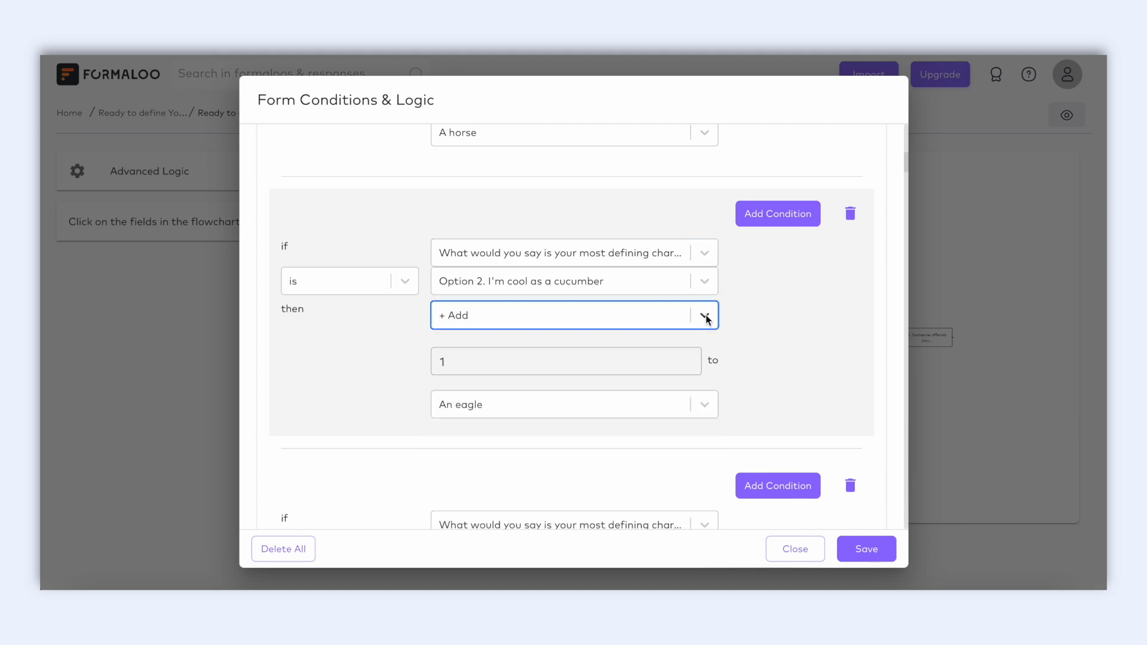
{"action": "left_click", "coordinate": [699, 404]}
{"action": "left_click", "coordinate": [699, 404]}
Check the question and answer choices in the condition for "Option 3. I'm super observant"
{"action": "scroll", "coordinate": [699, 404], "scroll_direction": "down", "scroll_amount": 4}
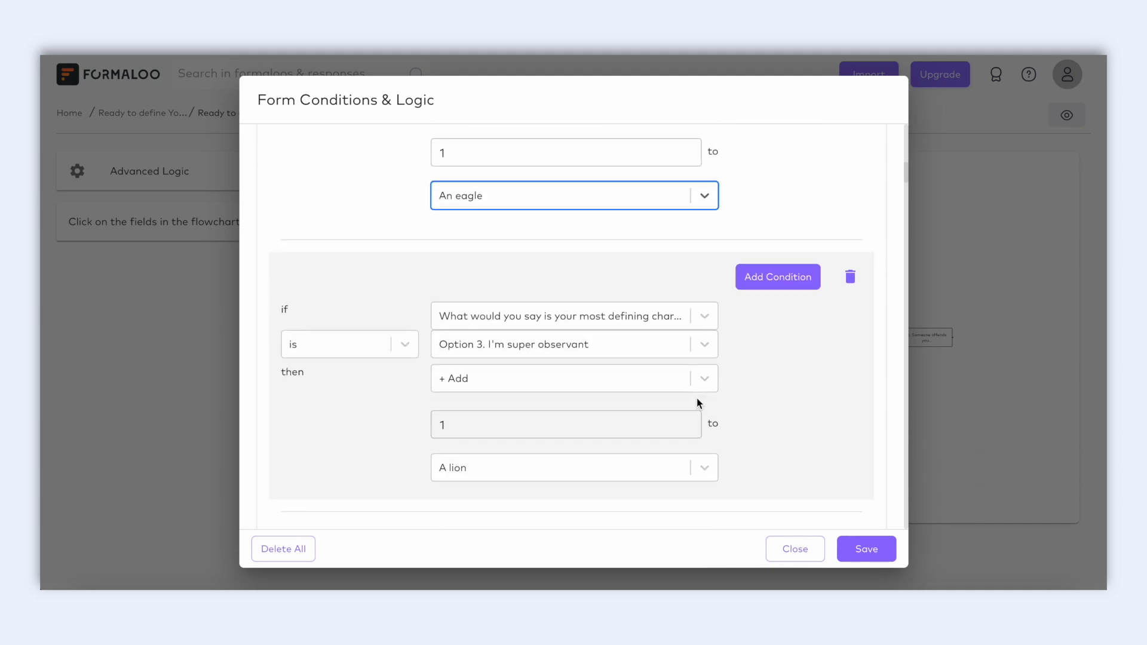
{"action": "left_click", "coordinate": [703, 318]}
{"action": "left_click", "coordinate": [704, 318]}
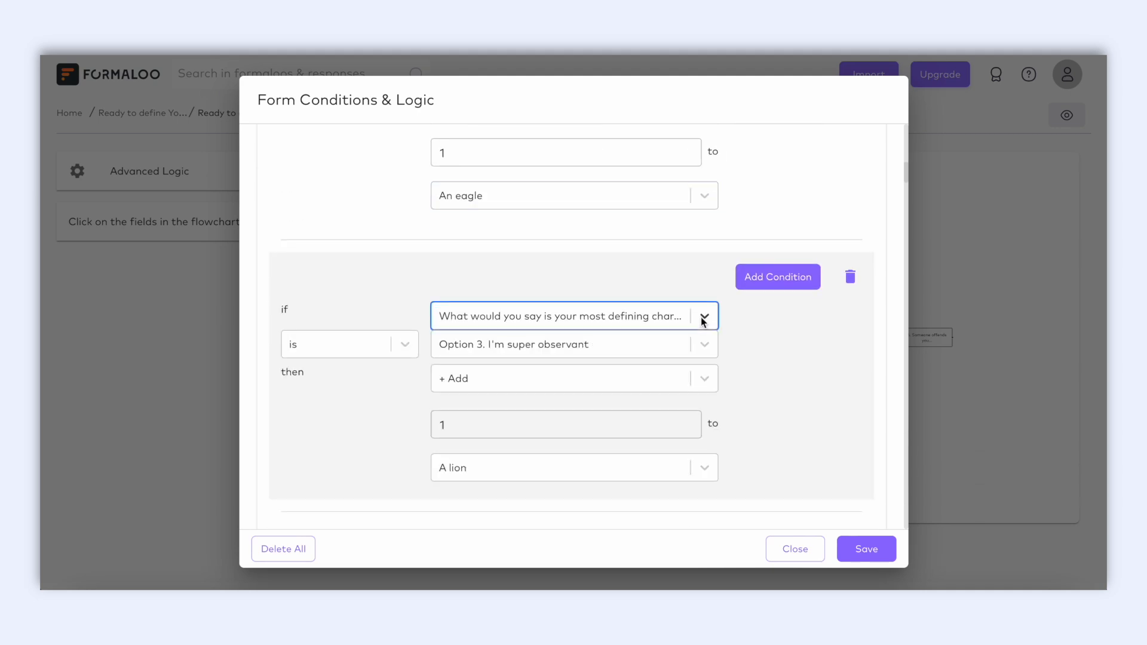
{"action": "left_click", "coordinate": [704, 350]}
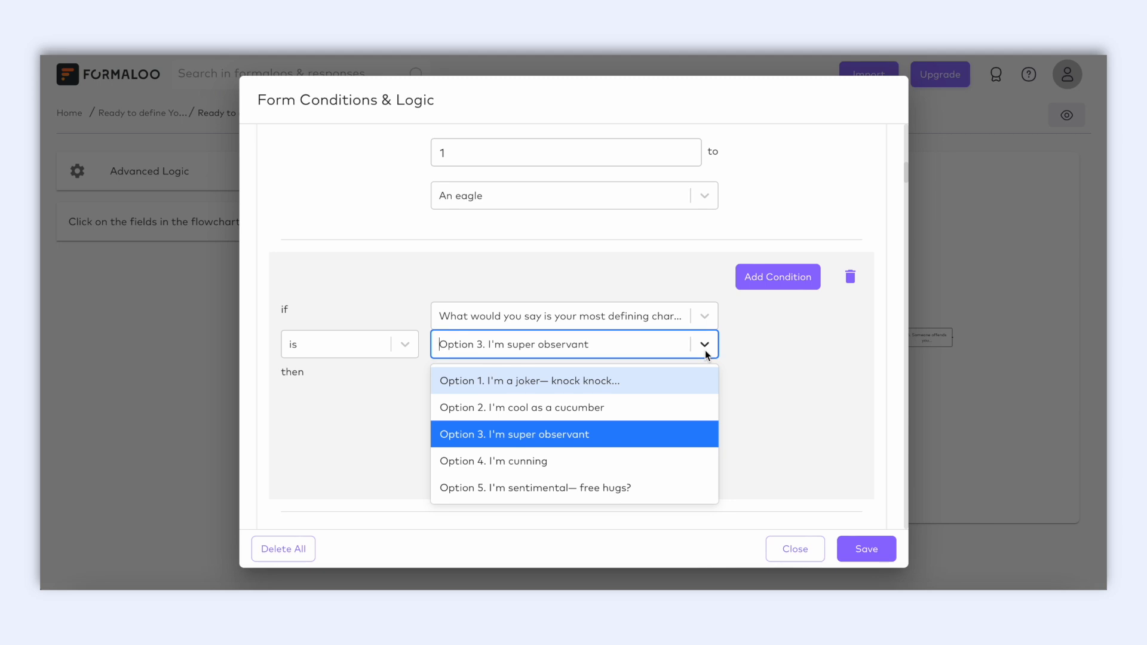
{"action": "left_click", "coordinate": [705, 350]}
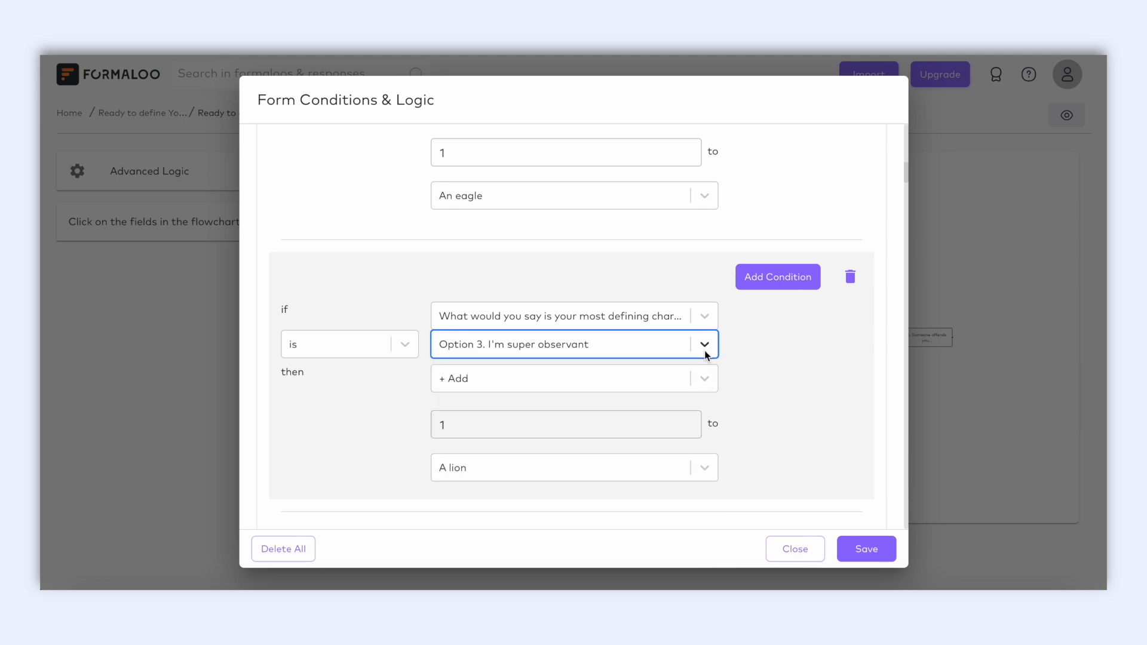
Look through question 3's remaining conditions for the cunning and sentimental options, and review the earlier ones again
{"action": "scroll", "coordinate": [704, 352], "scroll_direction": "down", "scroll_amount": 1}
{"action": "scroll", "coordinate": [705, 355], "scroll_direction": "down", "scroll_amount": 3}
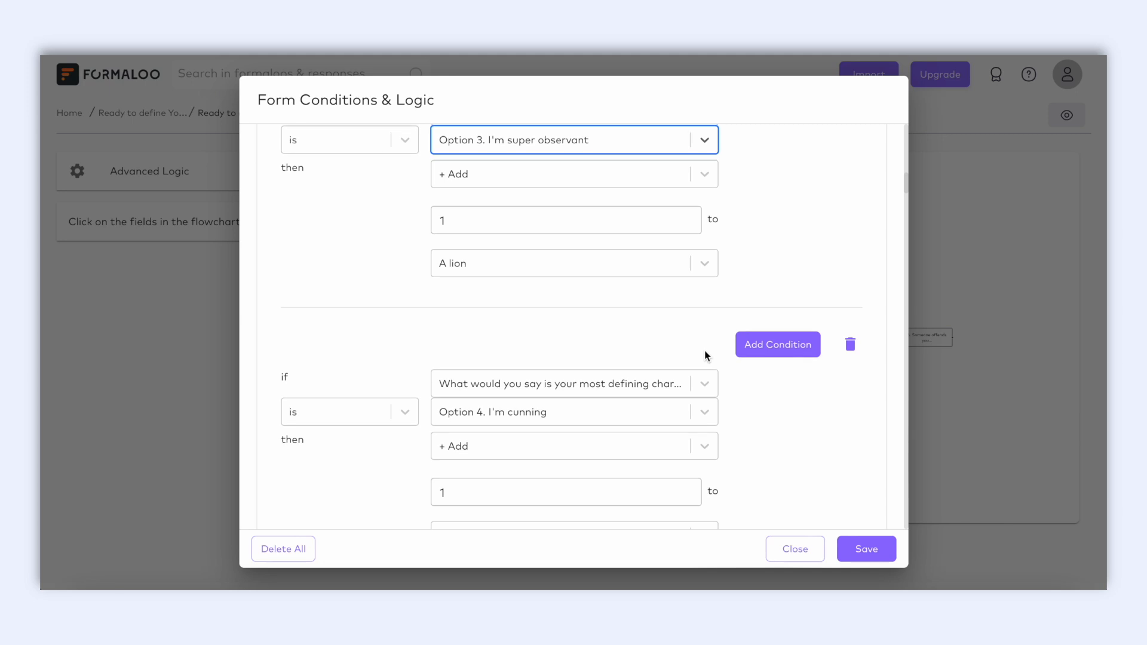
{"action": "scroll", "coordinate": [704, 356], "scroll_direction": "down", "scroll_amount": 4}
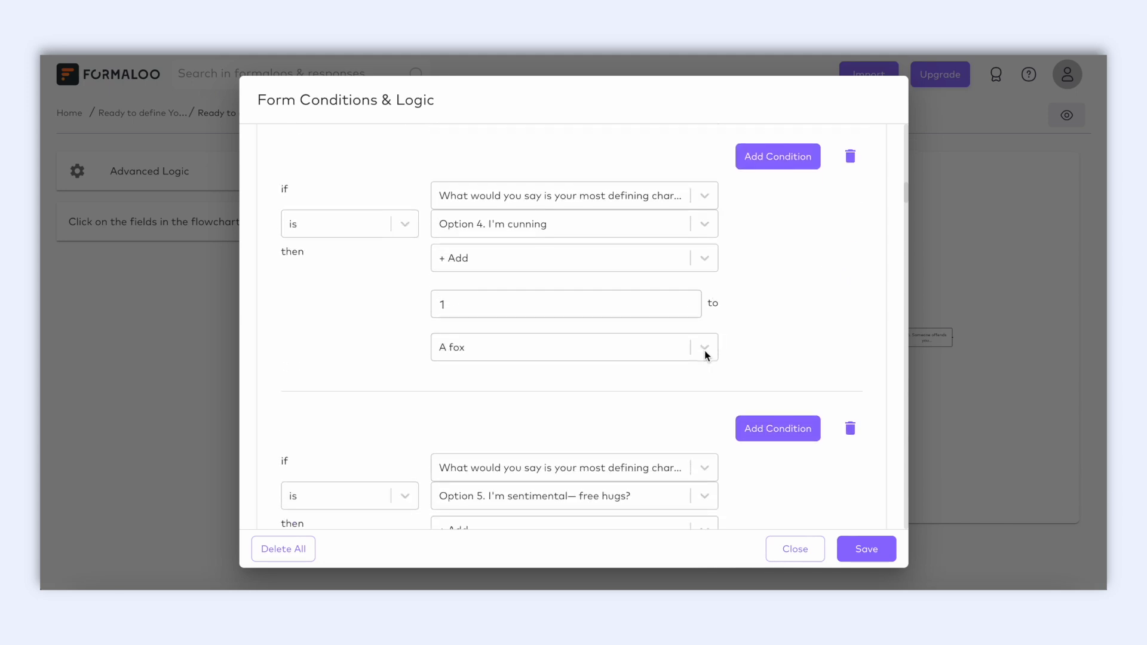
{"action": "scroll", "coordinate": [706, 356], "scroll_direction": "down", "scroll_amount": 5}
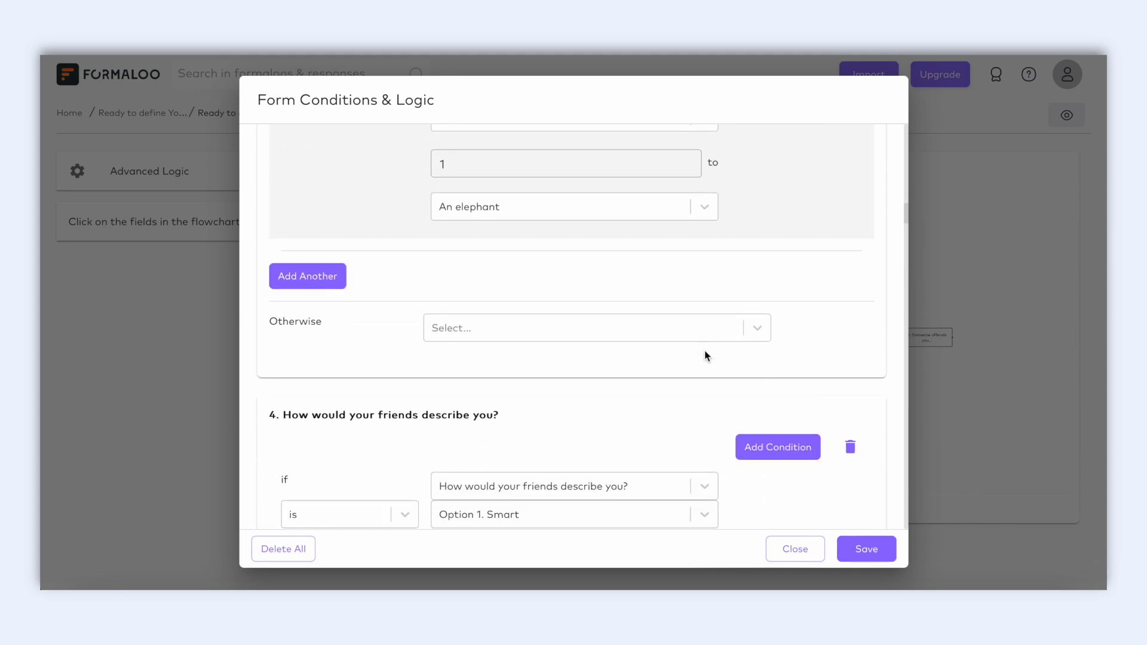
{"action": "scroll", "coordinate": [706, 356], "scroll_direction": "up", "scroll_amount": 8}
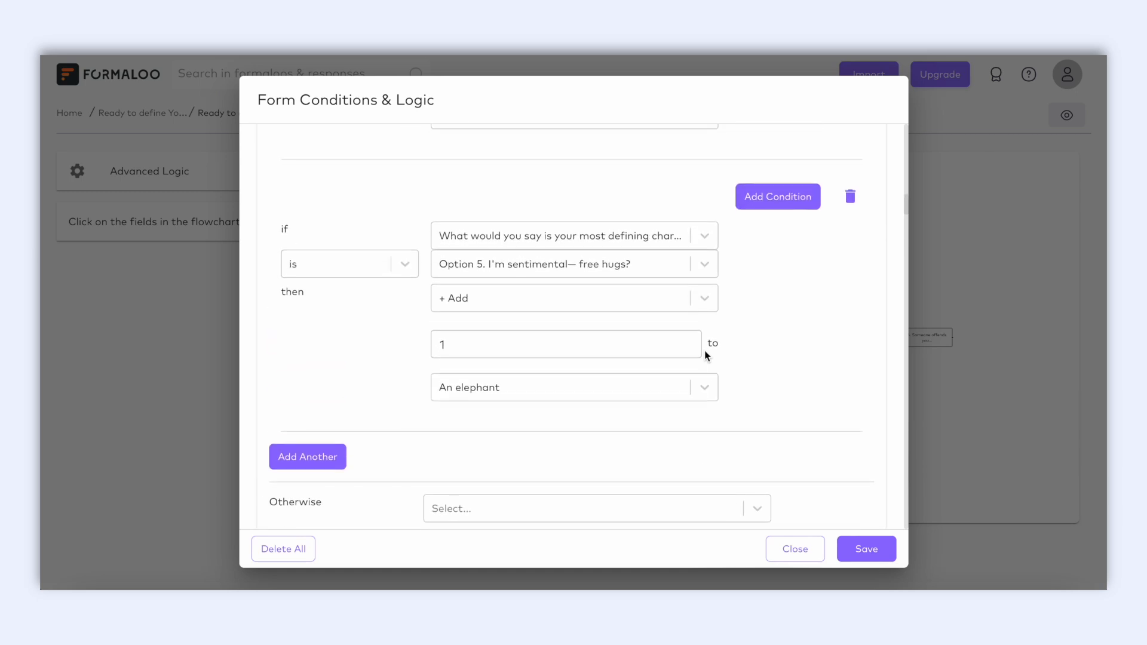
{"action": "scroll", "coordinate": [705, 356], "scroll_direction": "up", "scroll_amount": 4}
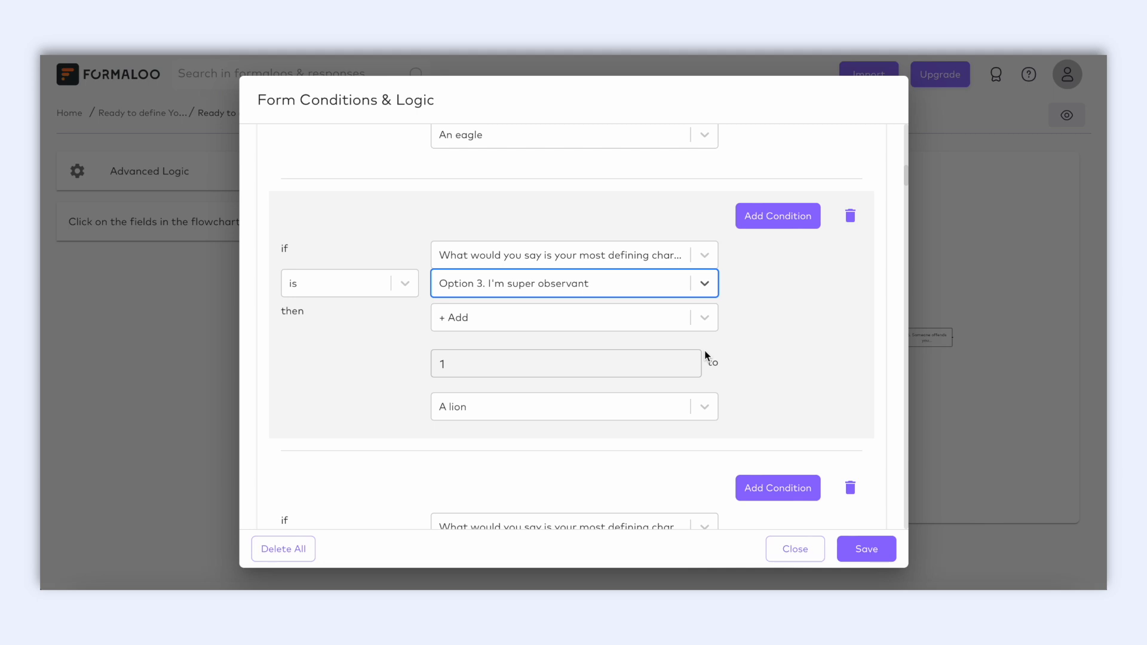
Find the last question's rule that compares the "A horse" variable with the other animal variables
{"action": "scroll", "coordinate": [705, 355], "scroll_direction": "down", "scroll_amount": 9}
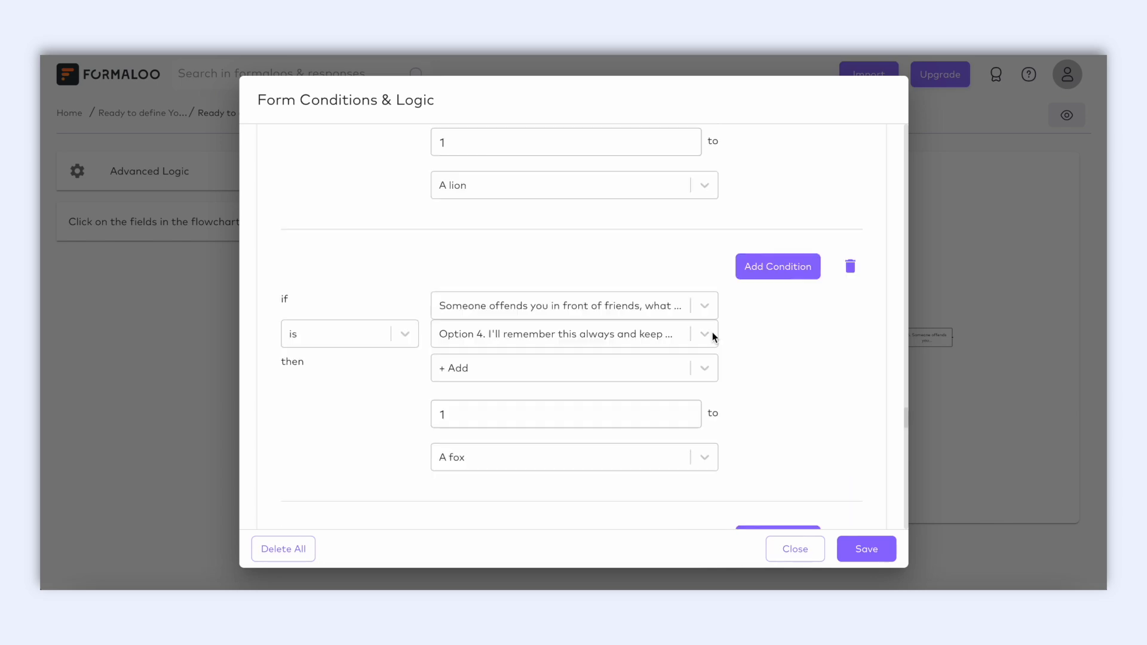
{"action": "scroll", "coordinate": [712, 335], "scroll_direction": "up", "scroll_amount": 1}
{"action": "scroll", "coordinate": [712, 332], "scroll_direction": "down", "scroll_amount": 15}
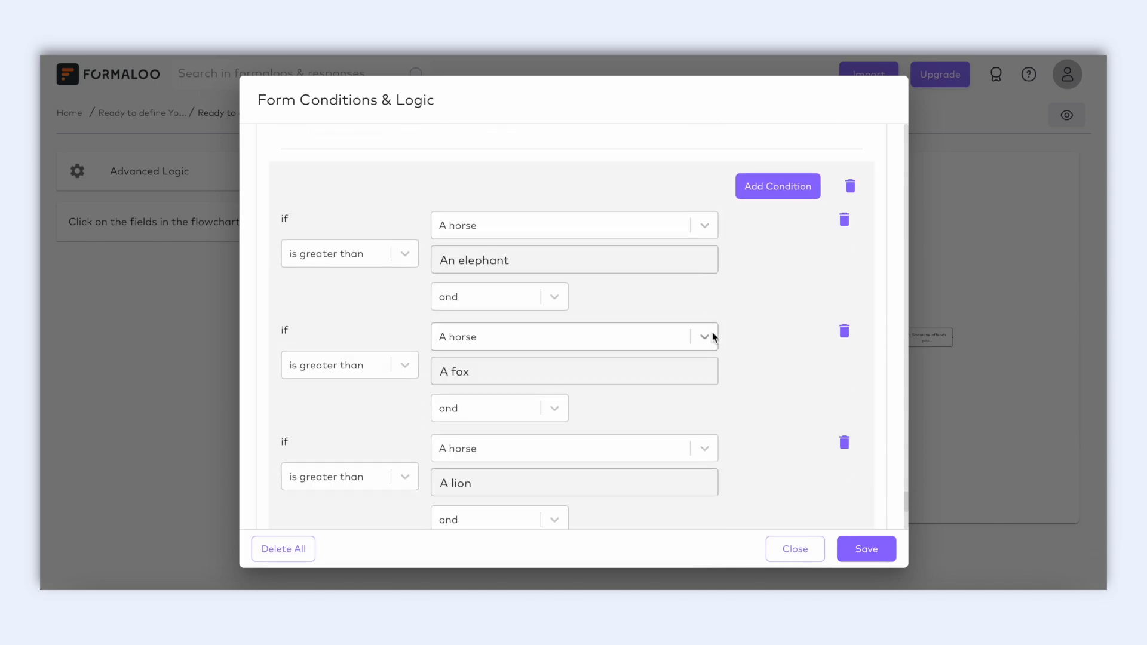
{"action": "scroll", "coordinate": [713, 333], "scroll_direction": "down", "scroll_amount": 1}
{"action": "scroll", "coordinate": [713, 334], "scroll_direction": "down", "scroll_amount": 1}
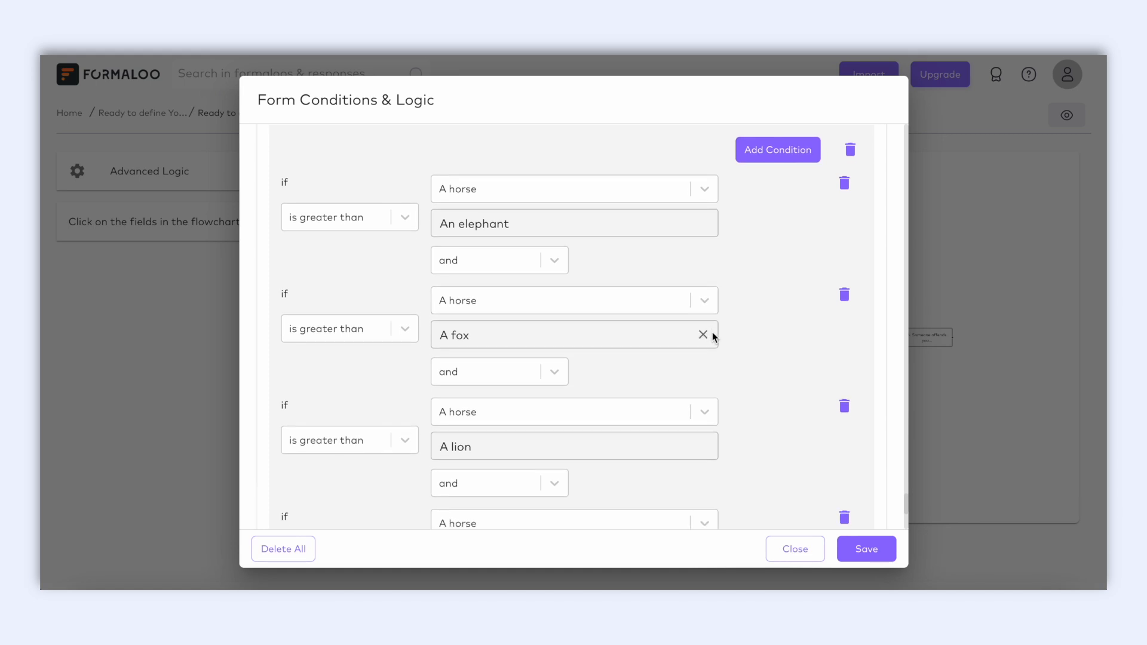
{"action": "scroll", "coordinate": [704, 230], "scroll_direction": "up", "scroll_amount": 1}
Examine the variable, comparison operator and connector choices in the rule's first condition, comparing "A horse" with "An elephant"
{"action": "left_click", "coordinate": [713, 219]}
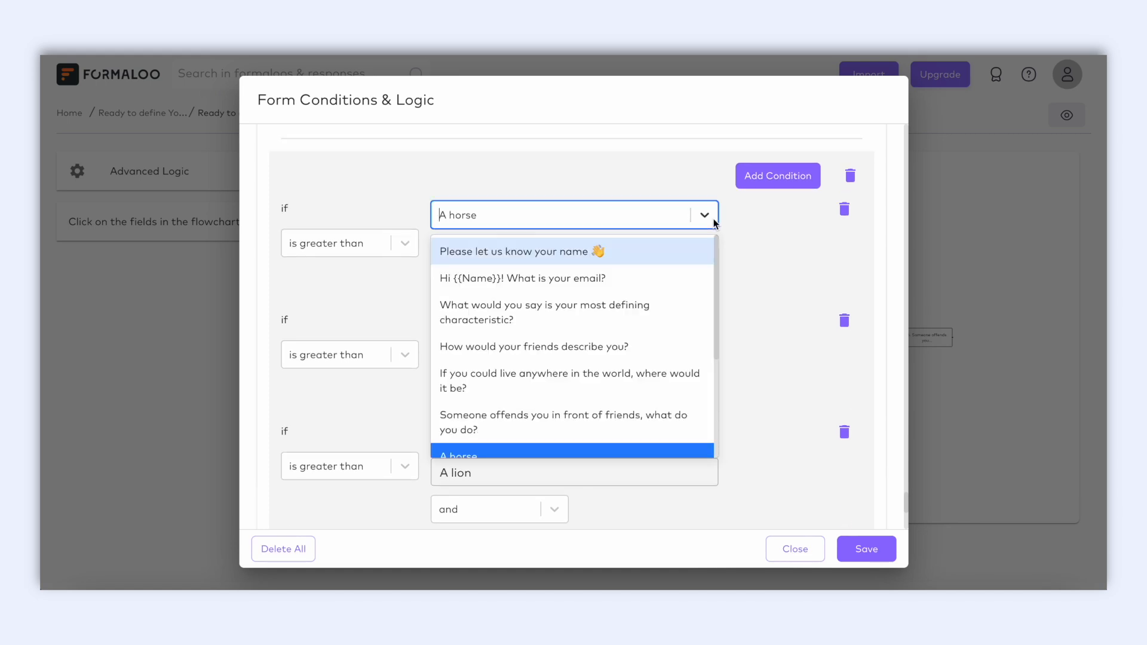
{"action": "left_click", "coordinate": [711, 219]}
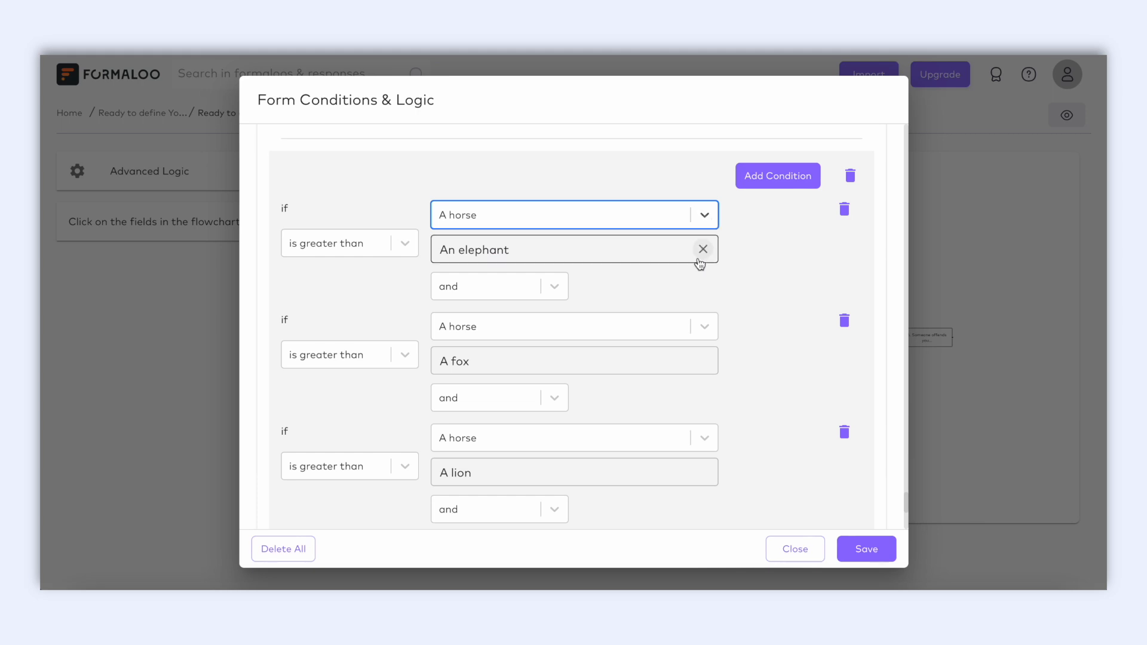
{"action": "left_click", "coordinate": [407, 244]}
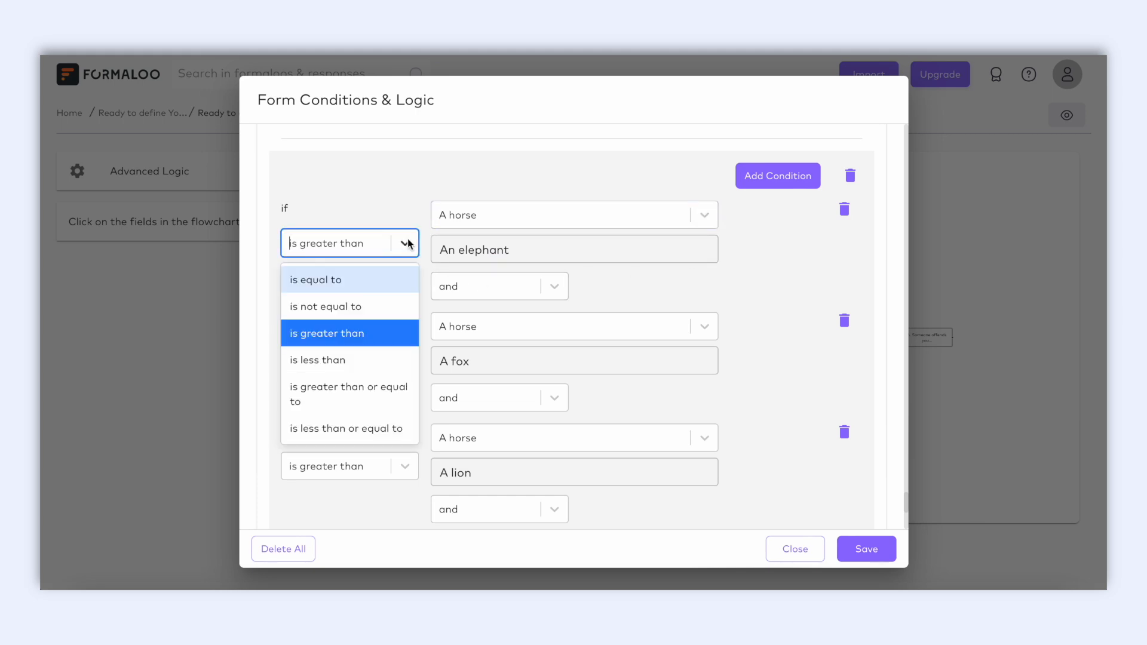
{"action": "left_click", "coordinate": [406, 243]}
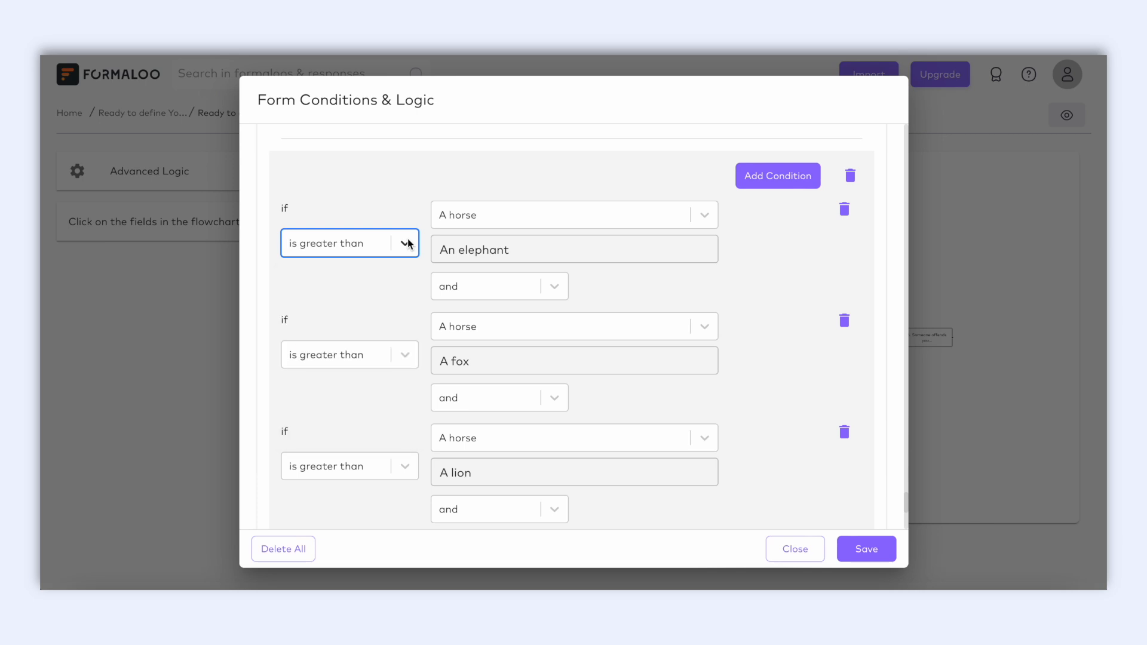
{"action": "left_click", "coordinate": [553, 288]}
{"action": "left_click", "coordinate": [552, 290]}
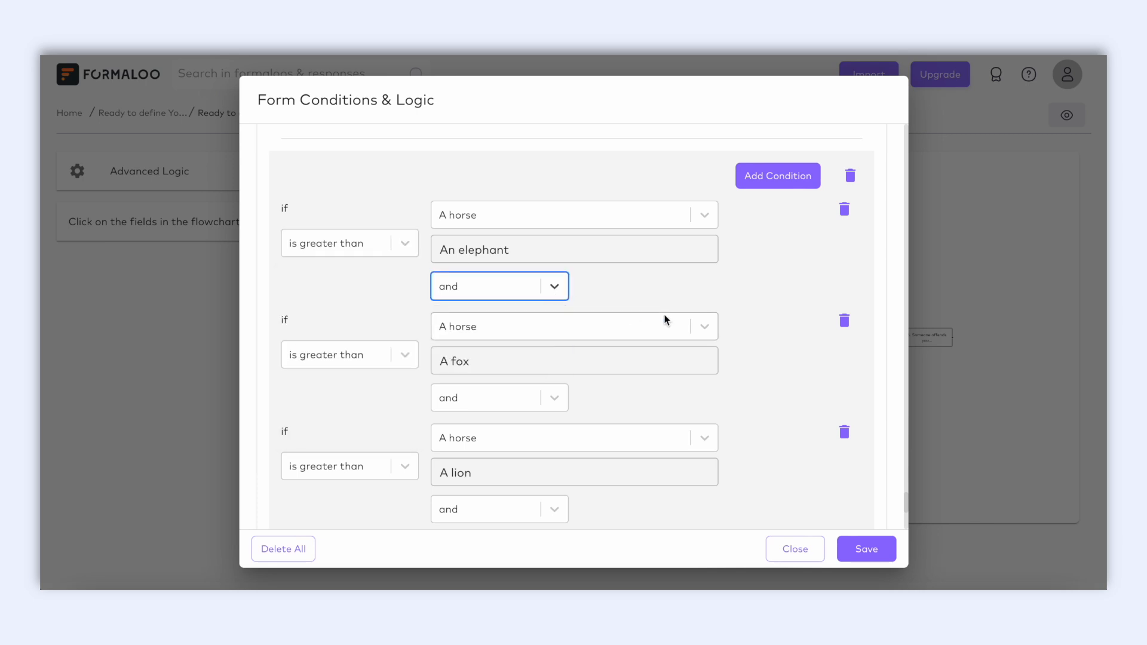
Examine the variable and comparison operator choices in the rule's second condition, comparing "A horse" with "A fox"
{"action": "left_click", "coordinate": [705, 327]}
{"action": "scroll", "coordinate": [675, 411], "scroll_direction": "down", "scroll_amount": 5}
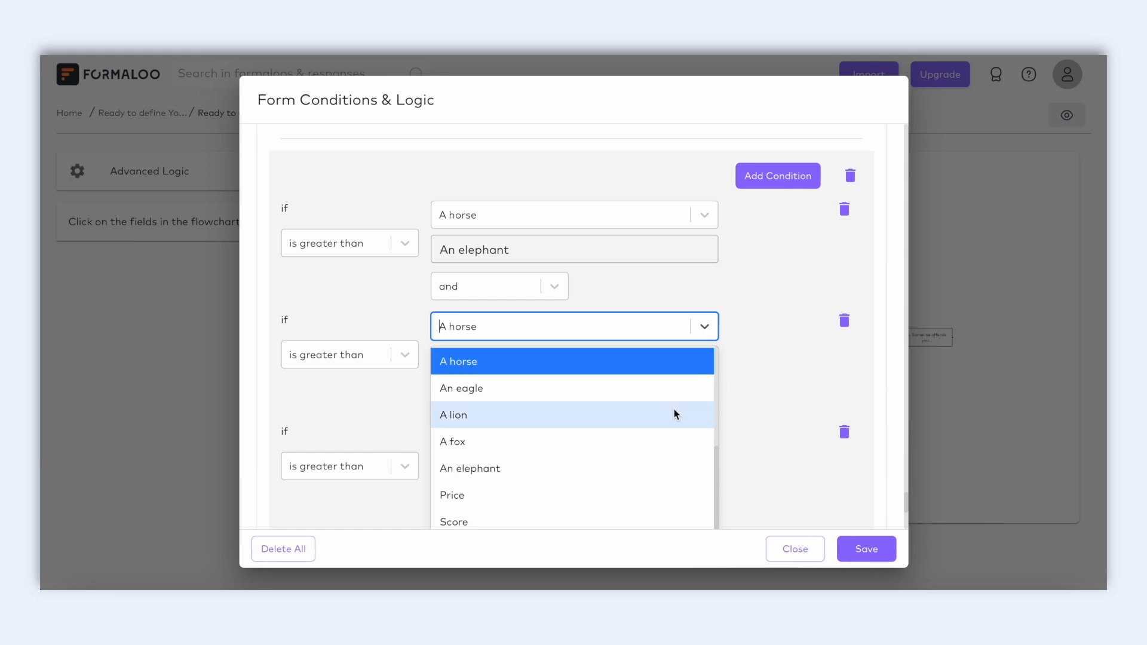
{"action": "left_click", "coordinate": [684, 363]}
{"action": "left_click", "coordinate": [405, 355]}
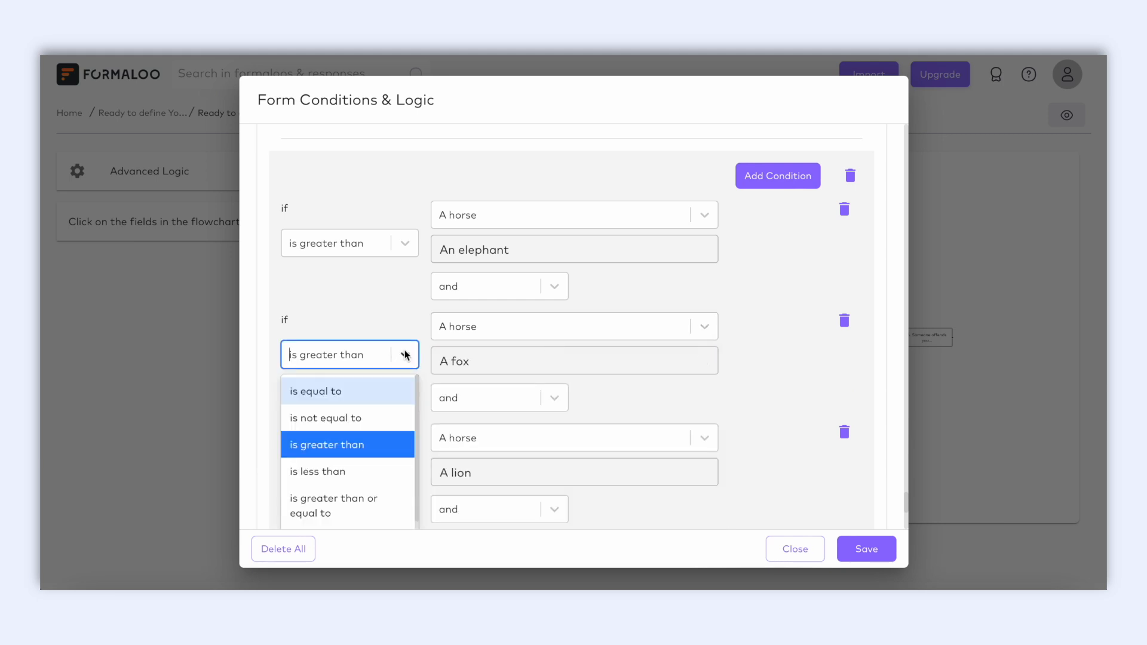
{"action": "scroll", "coordinate": [405, 355], "scroll_direction": "down", "scroll_amount": 2}
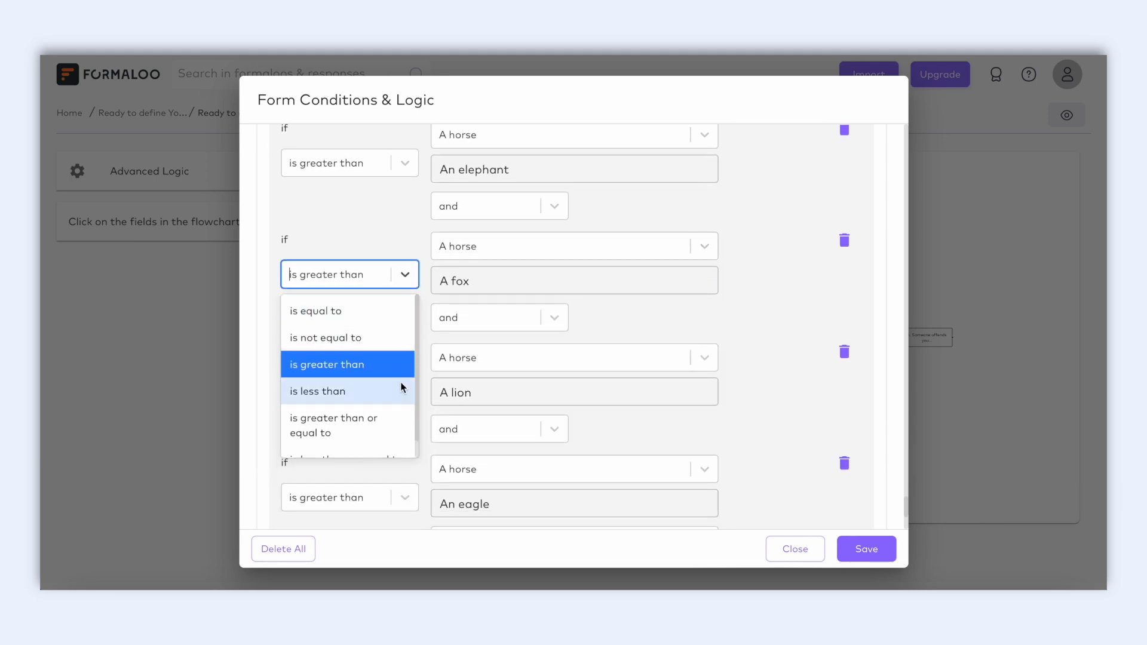
{"action": "scroll", "coordinate": [402, 386], "scroll_direction": "down", "scroll_amount": 1}
{"action": "left_click", "coordinate": [405, 277]}
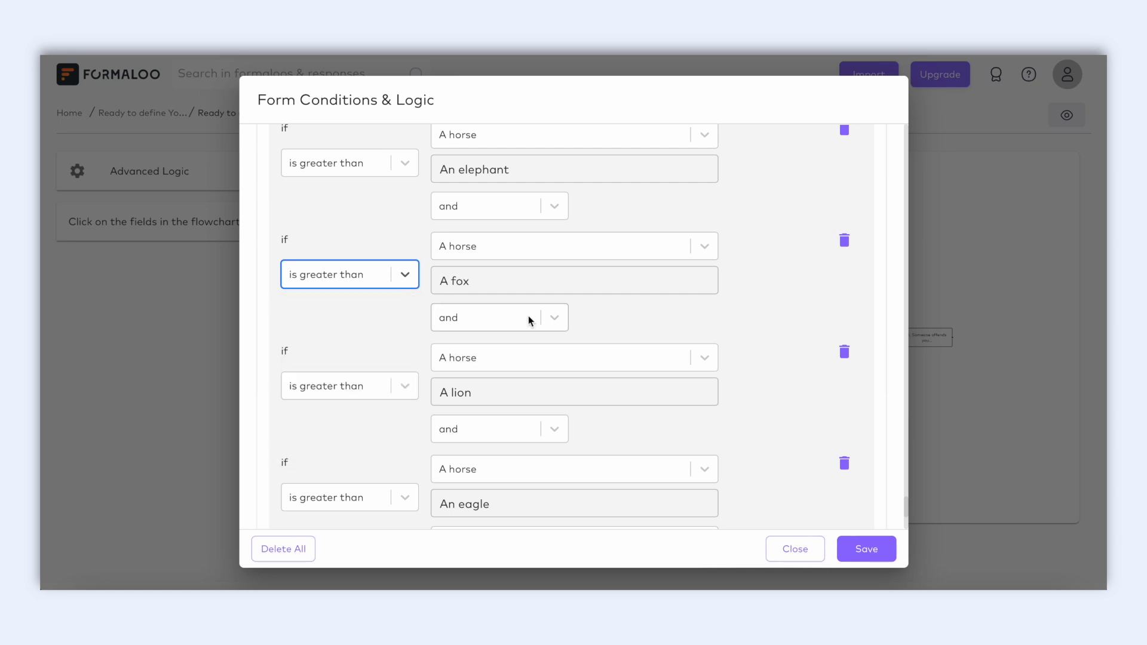
Examine the horse rule's resulting action and the success pages available as its destination
{"action": "scroll", "coordinate": [599, 401], "scroll_direction": "down", "scroll_amount": 3}
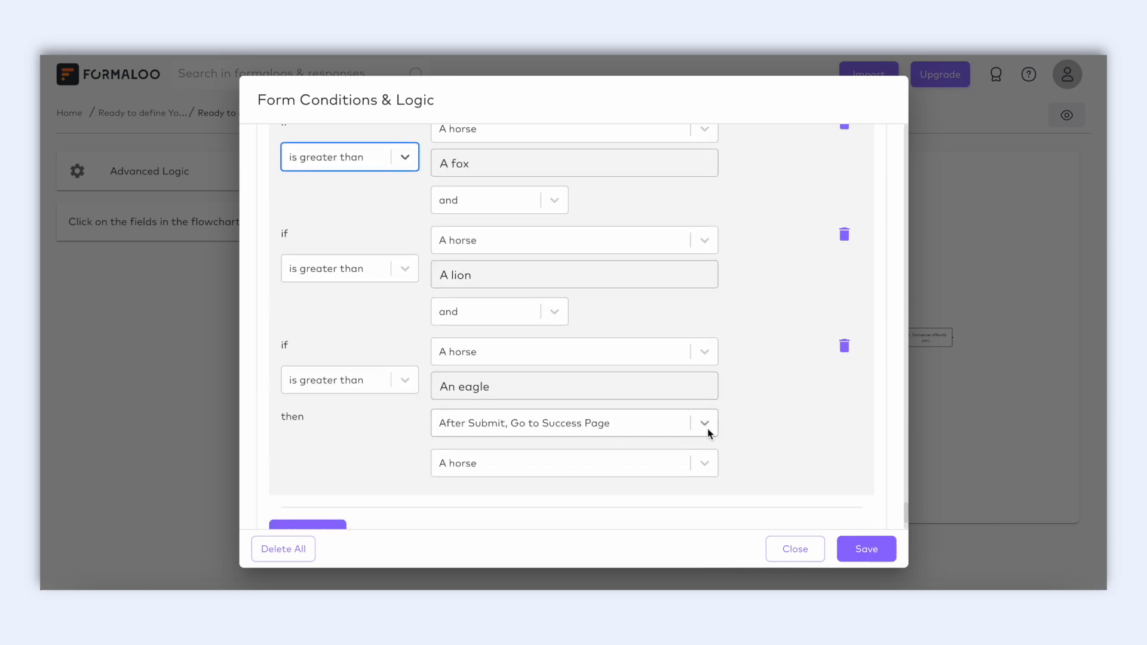
{"action": "left_click", "coordinate": [705, 423]}
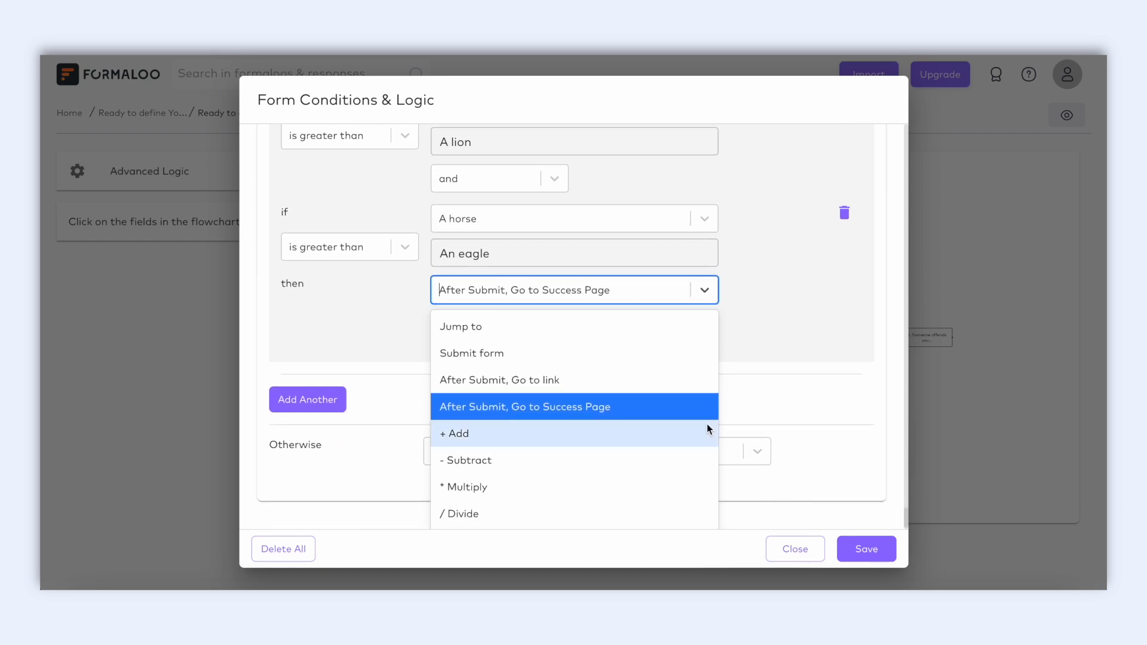
{"action": "left_click", "coordinate": [704, 290]}
{"action": "left_click", "coordinate": [707, 346]}
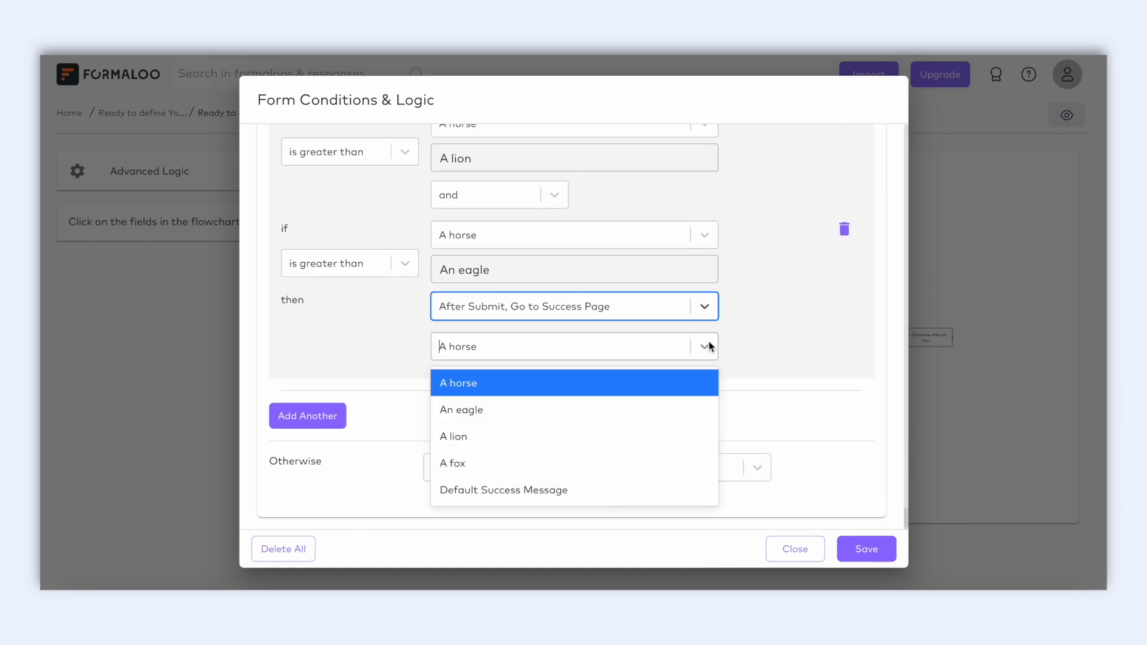
{"action": "left_click", "coordinate": [709, 345]}
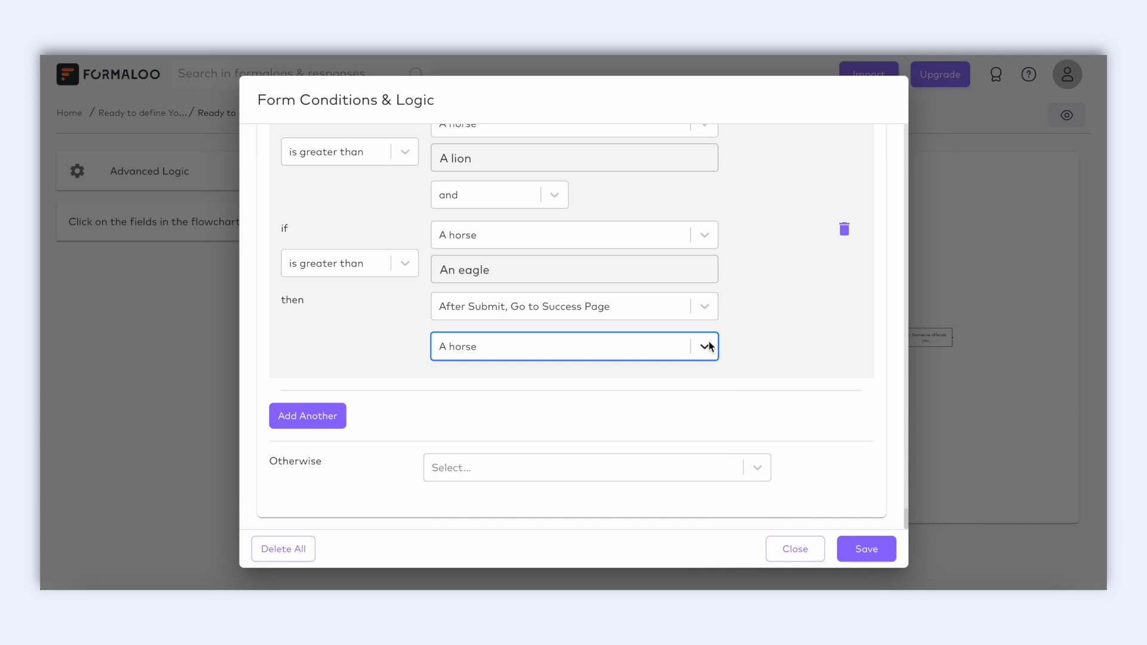